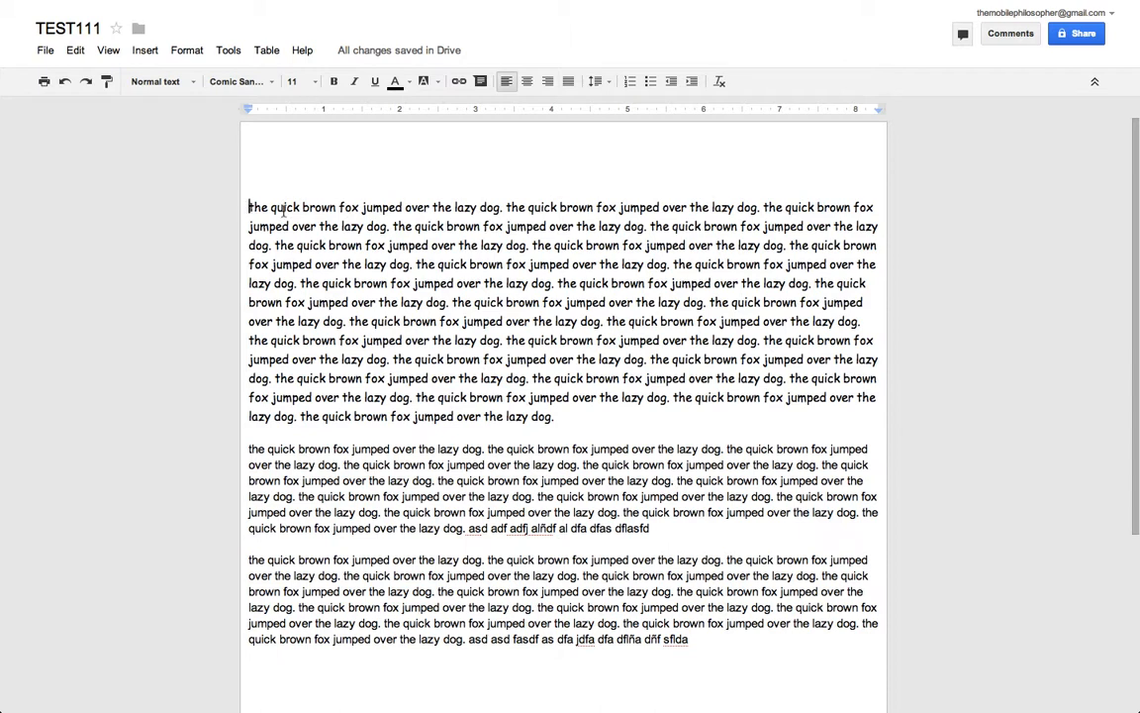
pyautogui.doubleClick(284, 209)
pyautogui.doubleClick(316, 210)
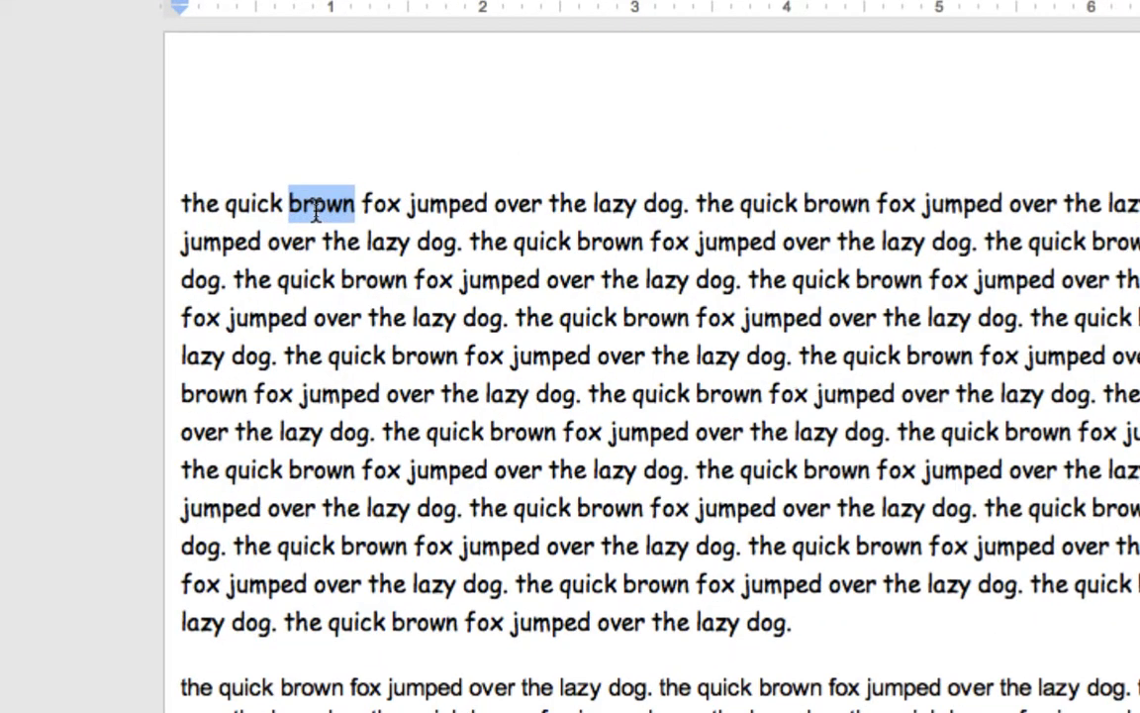
pyautogui.rightClick(316, 213)
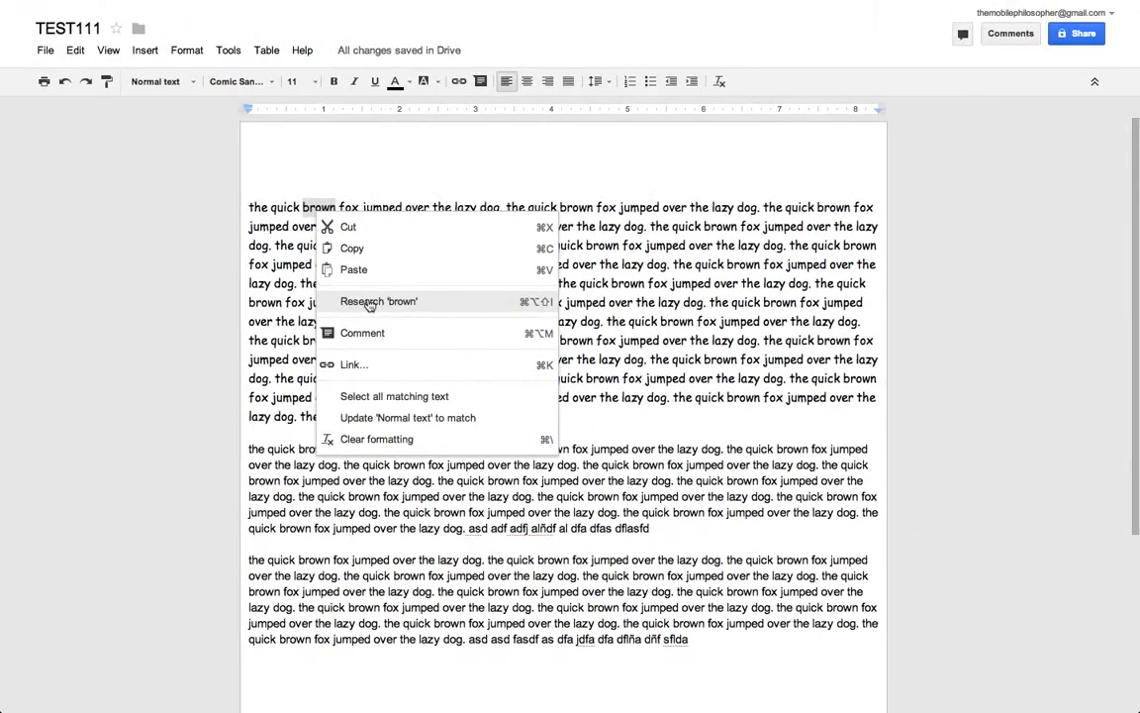
pyautogui.click(1019, 394)
pyautogui.doubleClick(319, 208)
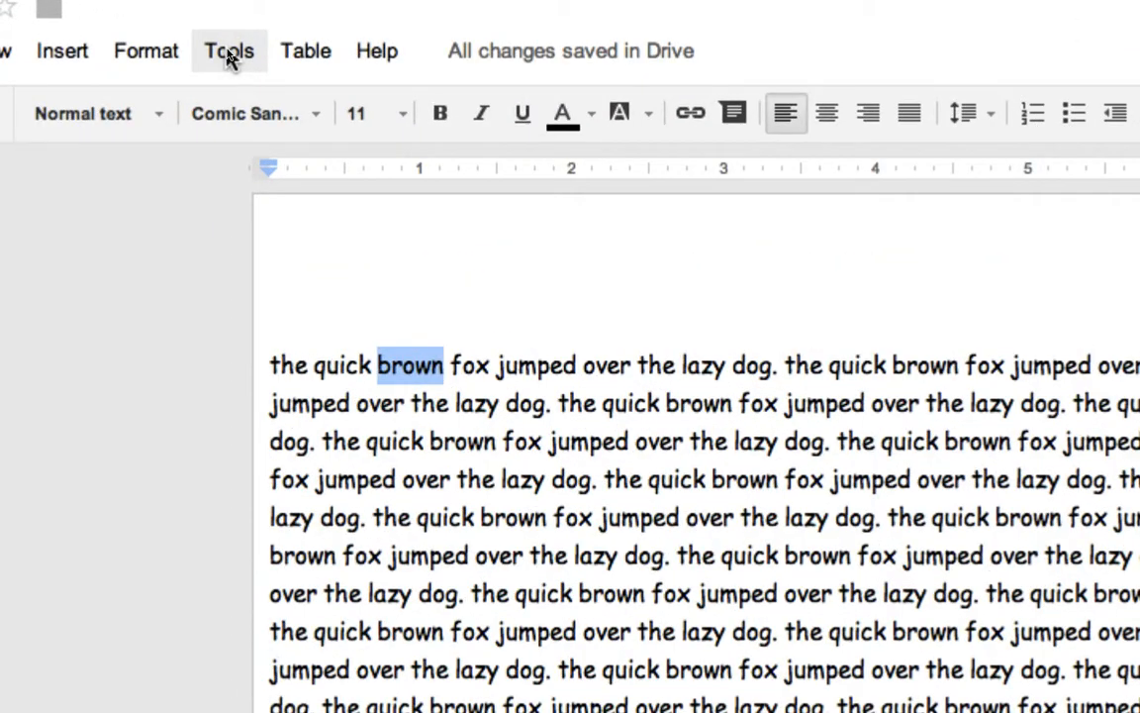
pyautogui.click(228, 50)
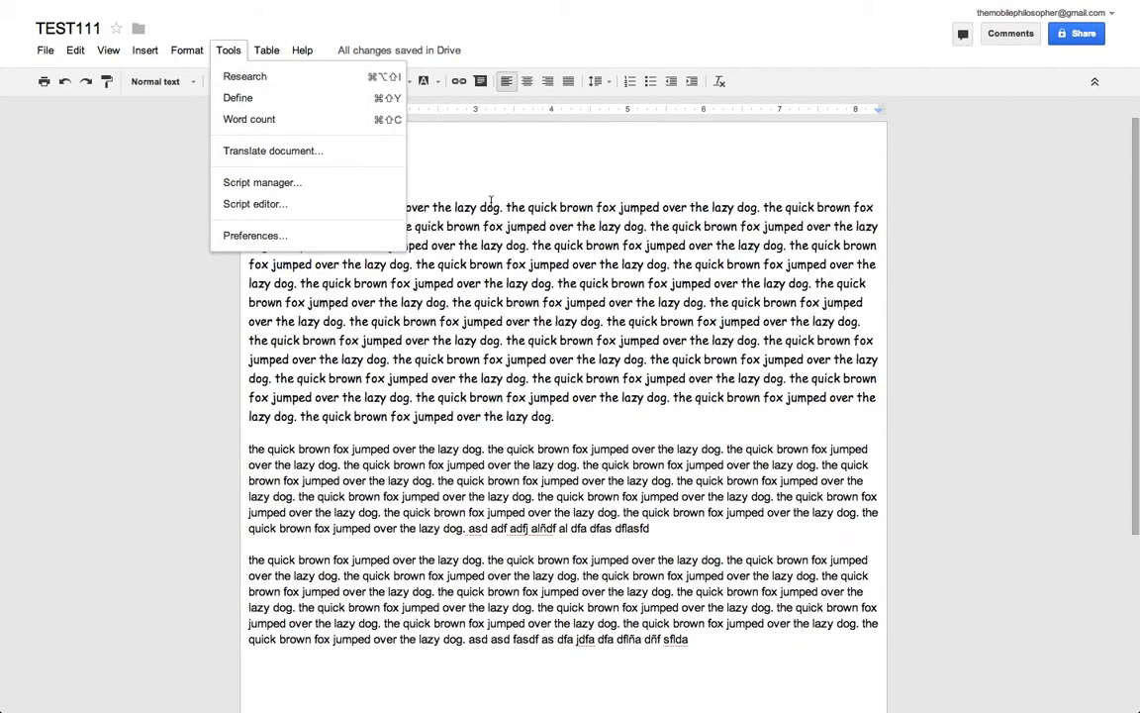
pyautogui.click(769, 365)
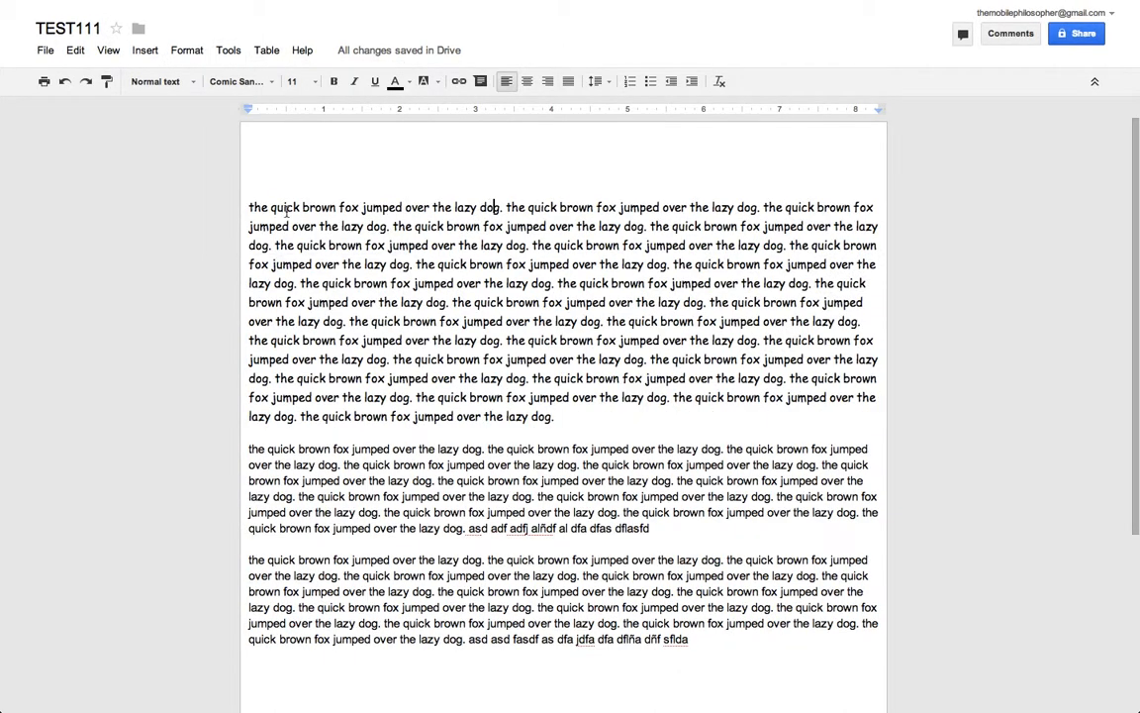
# Research the word "brown" from the document's first sentence and skim through the results.
pyautogui.doubleClick(321, 204)
pyautogui.rightClick(322, 204)
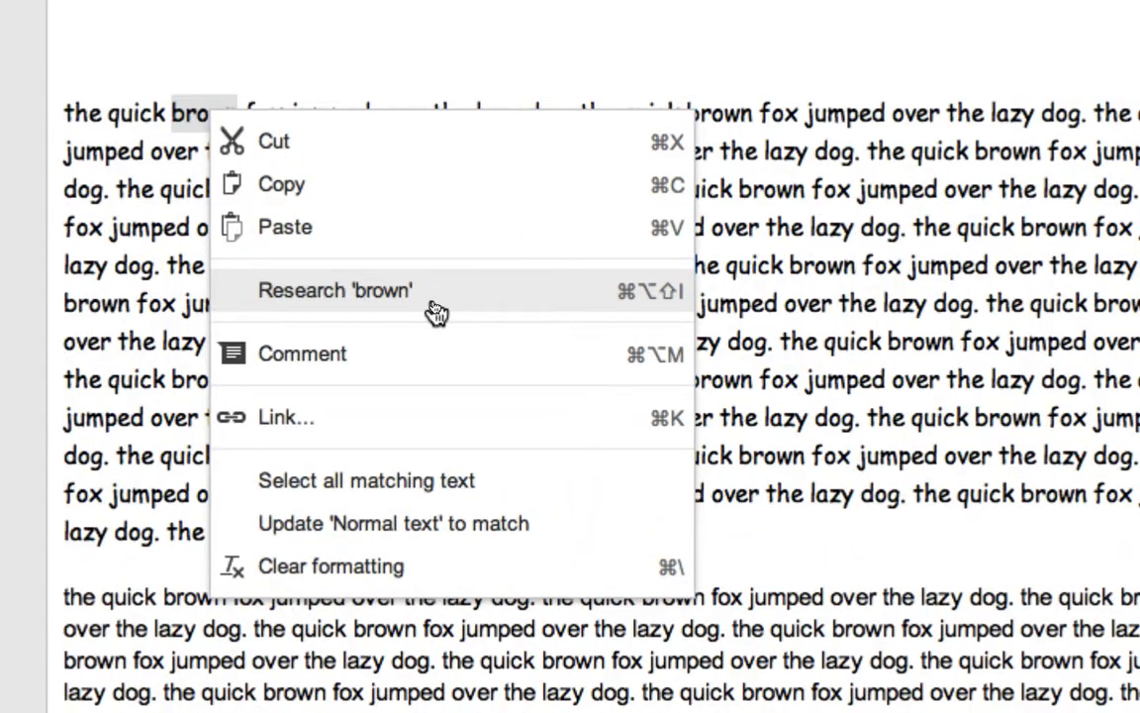
pyautogui.click(435, 312)
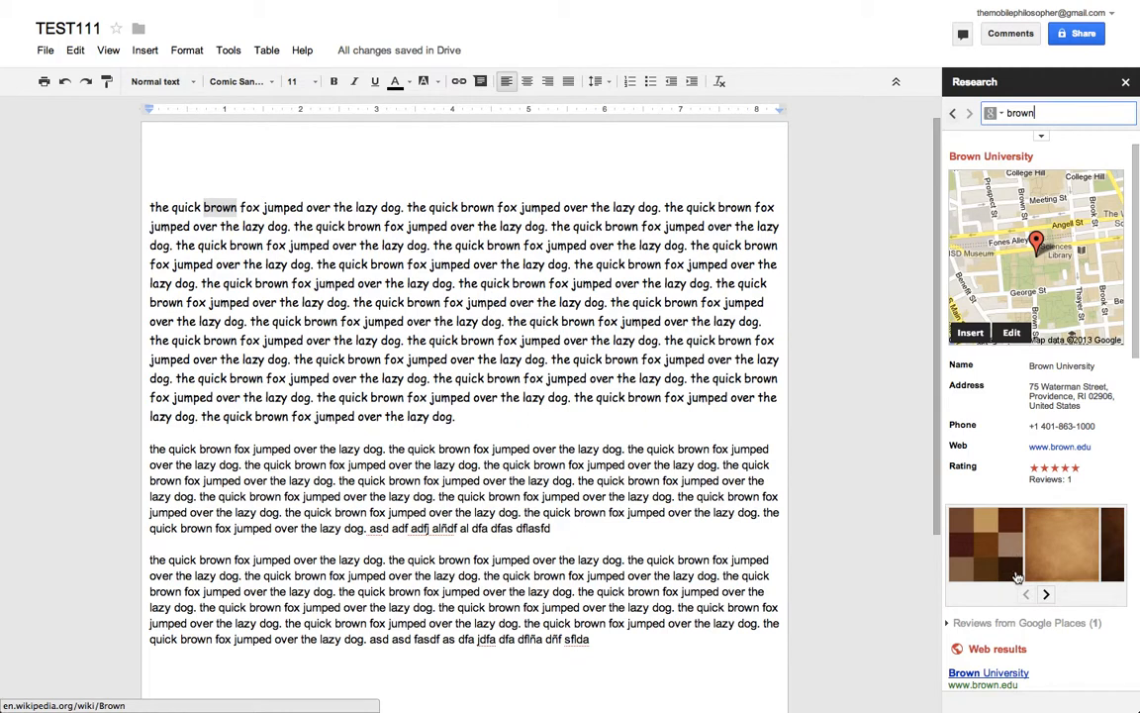
pyautogui.scroll(-10, 1018, 577)
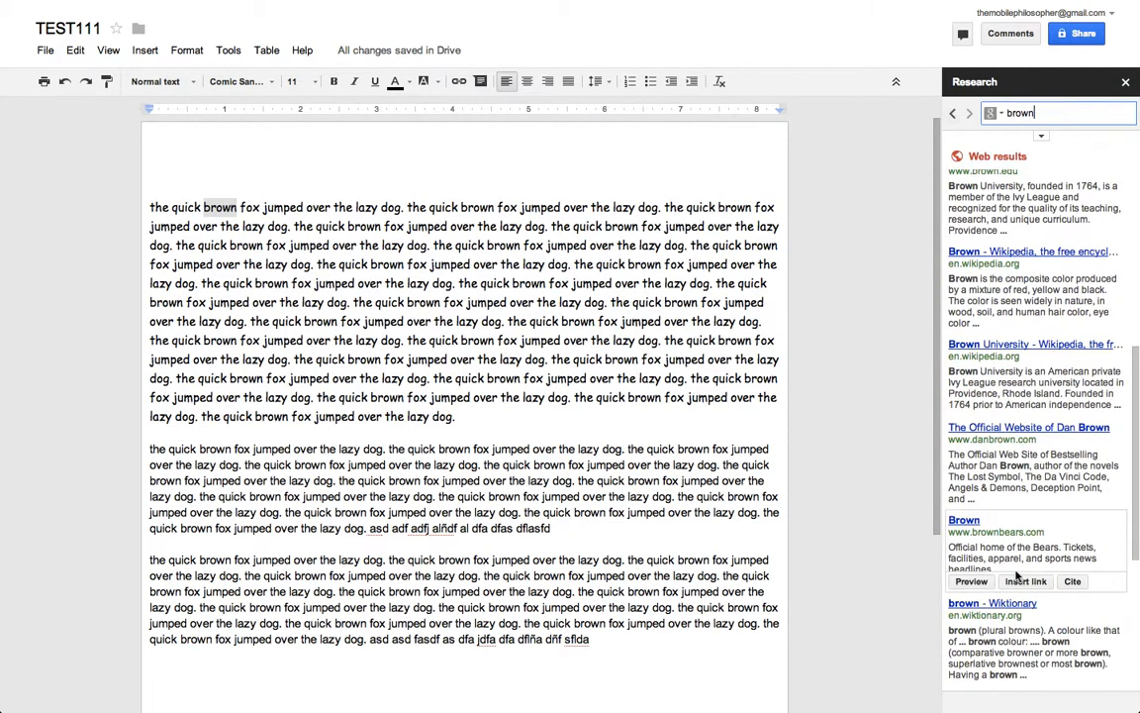
pyautogui.scroll(10, 1025, 435)
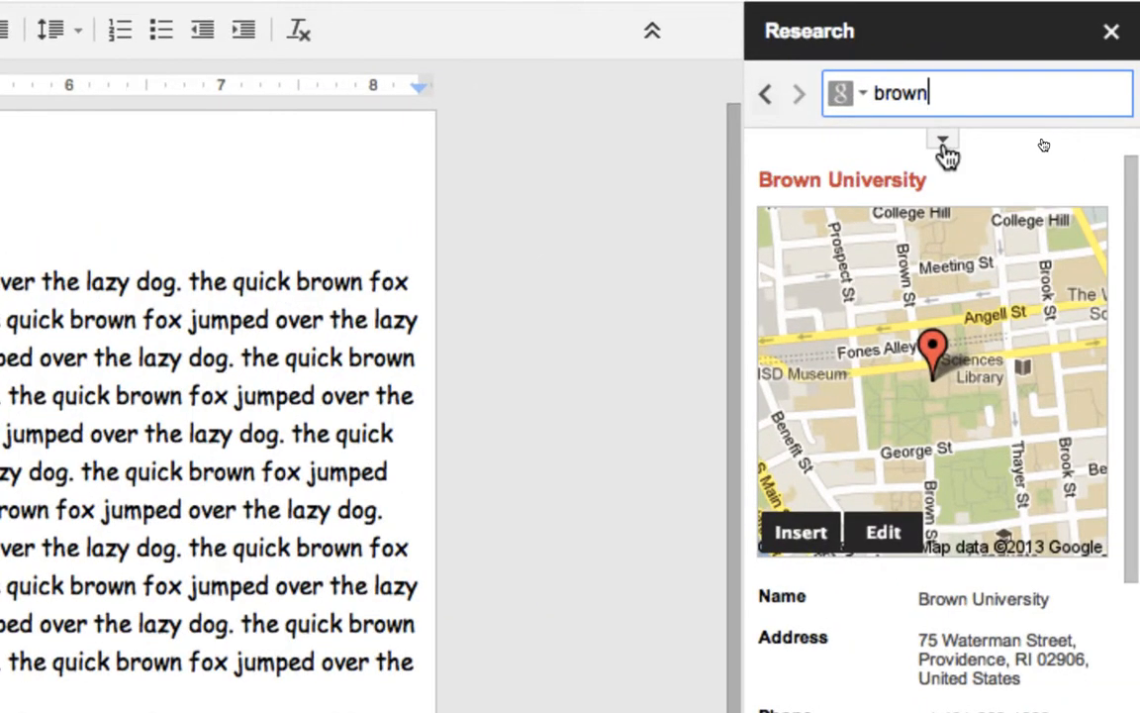
# Check the usage-rights filter choices for image results and set the research citation format to APA.
pyautogui.click(944, 144)
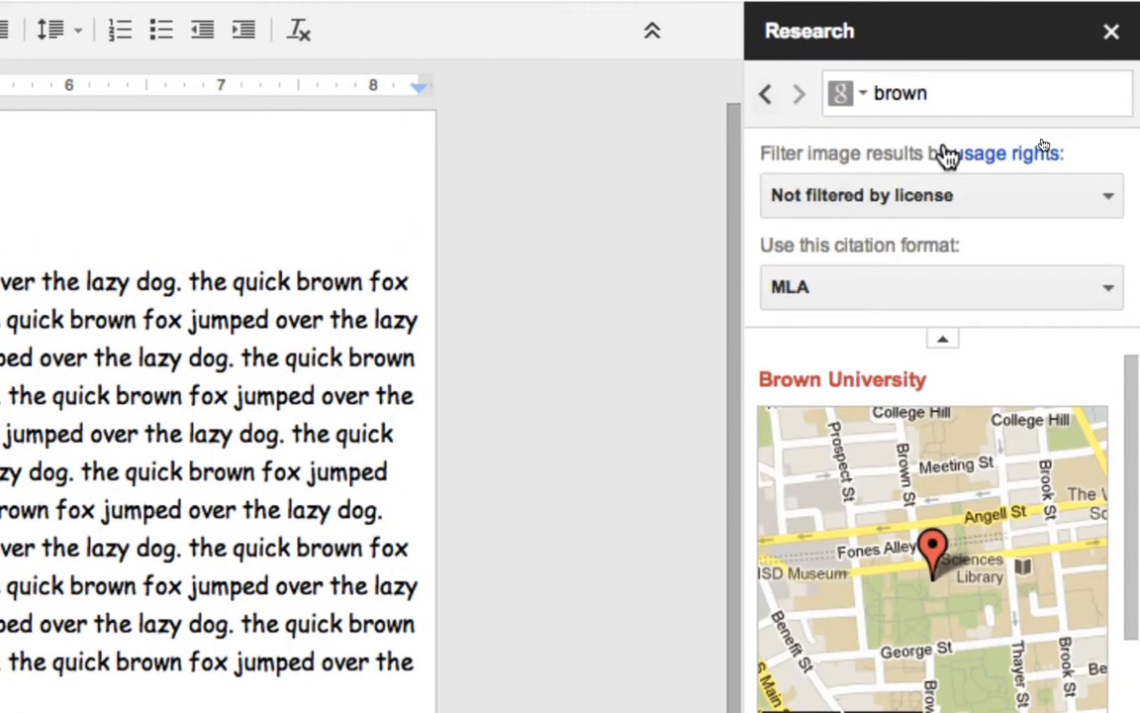
pyautogui.click(1005, 192)
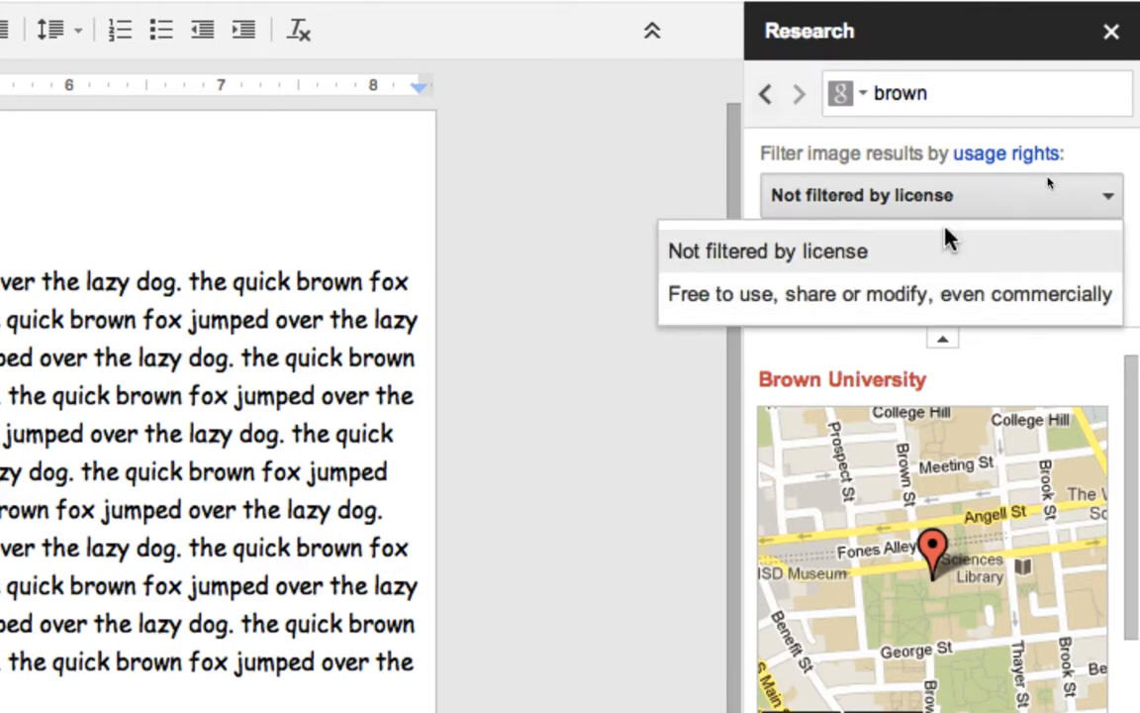
pyautogui.click(993, 196)
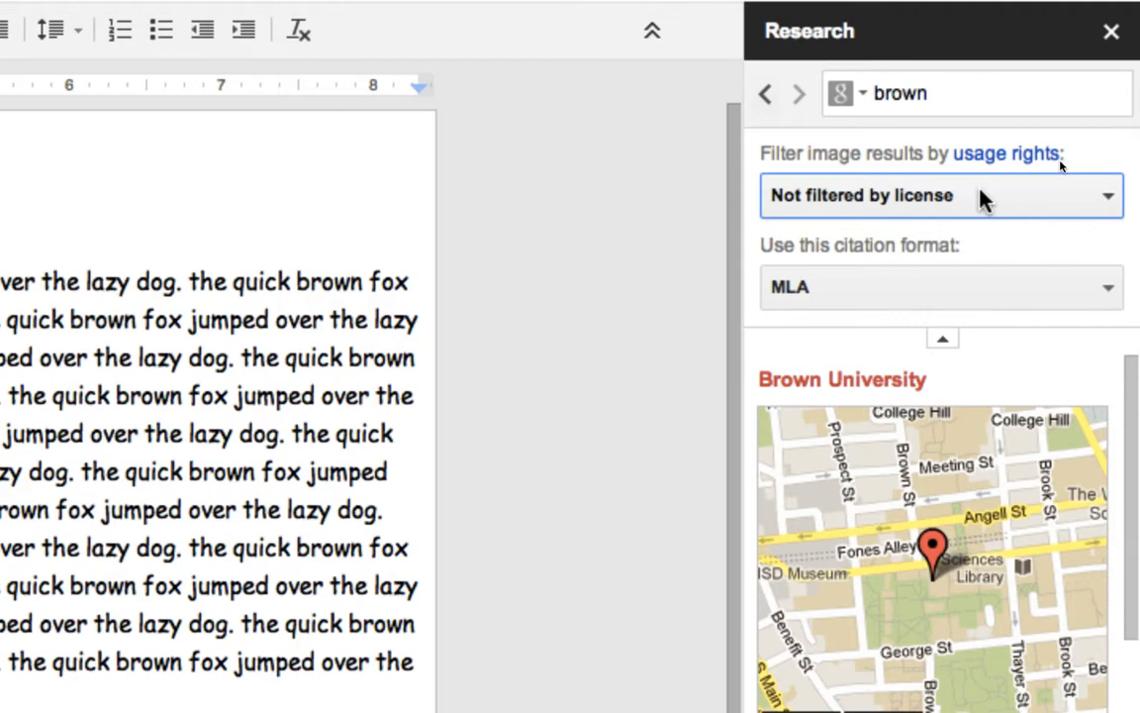
pyautogui.click(1106, 291)
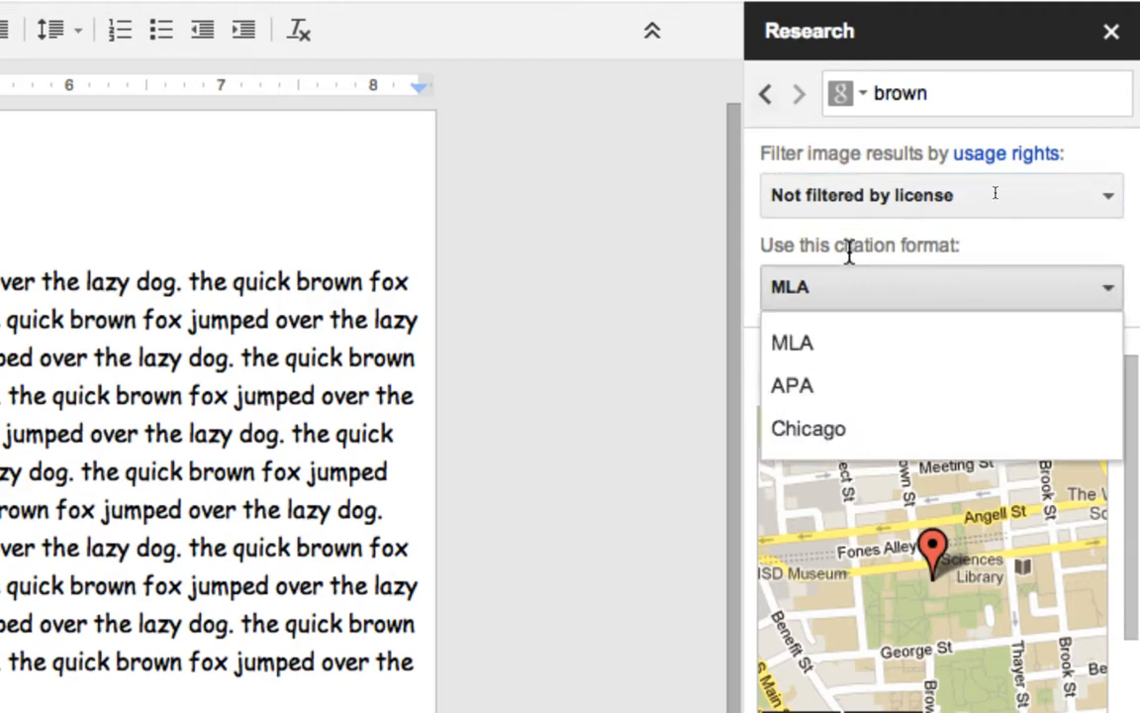
pyautogui.click(820, 393)
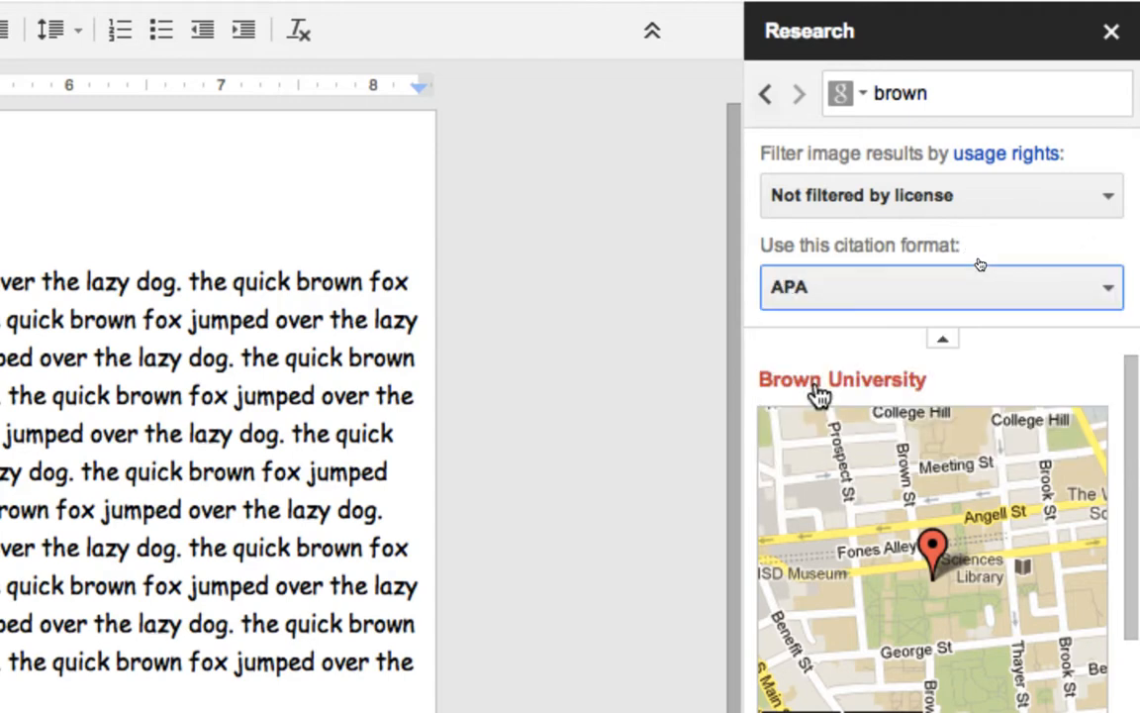
pyautogui.click(945, 345)
# Look through the web results for "brown" and preview the Wikipedia article on Brown.
pyautogui.scroll(-10, 945, 345)
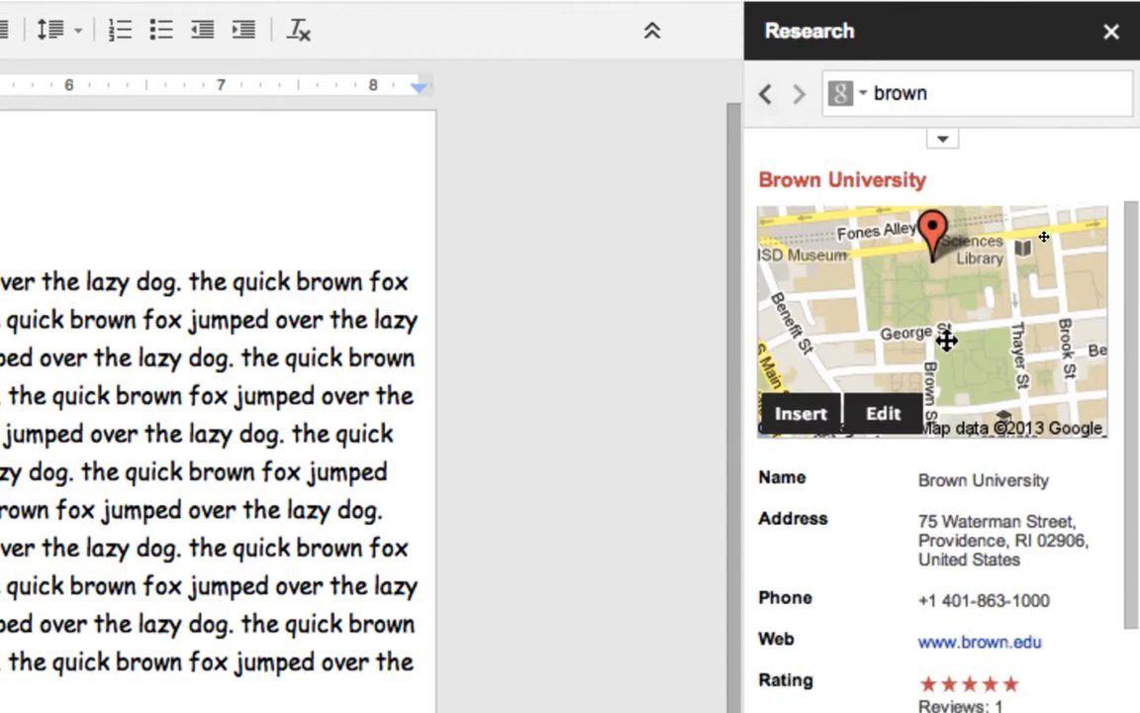
pyautogui.moveTo(820, 316)
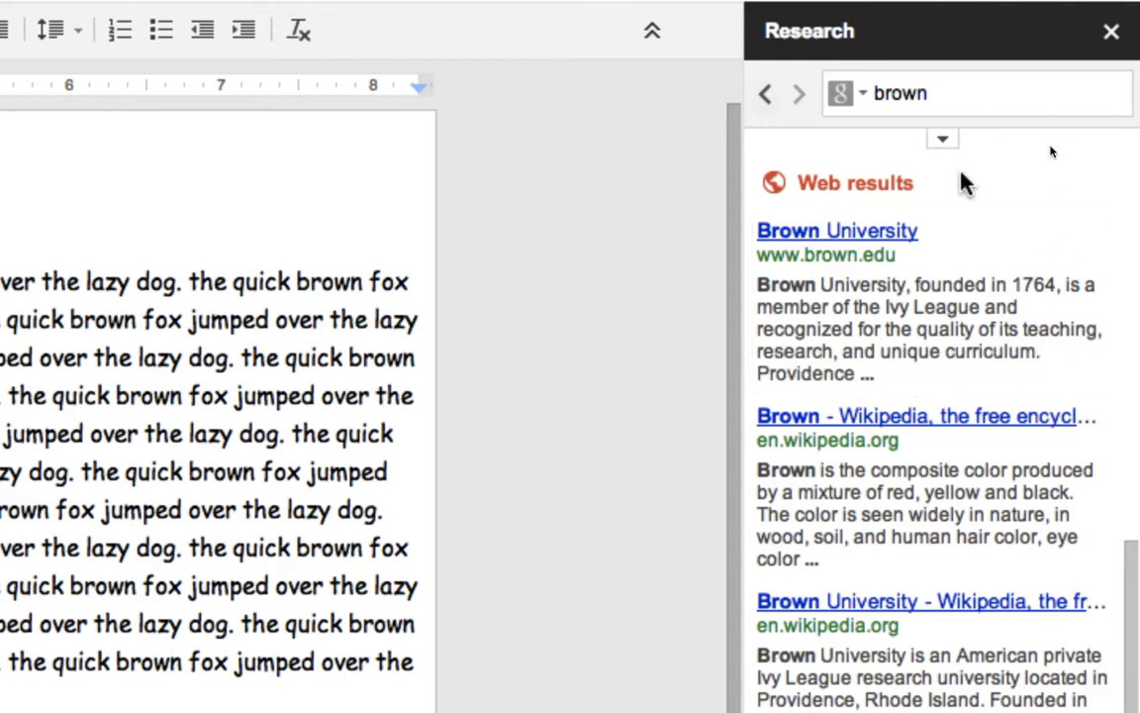
pyautogui.click(944, 139)
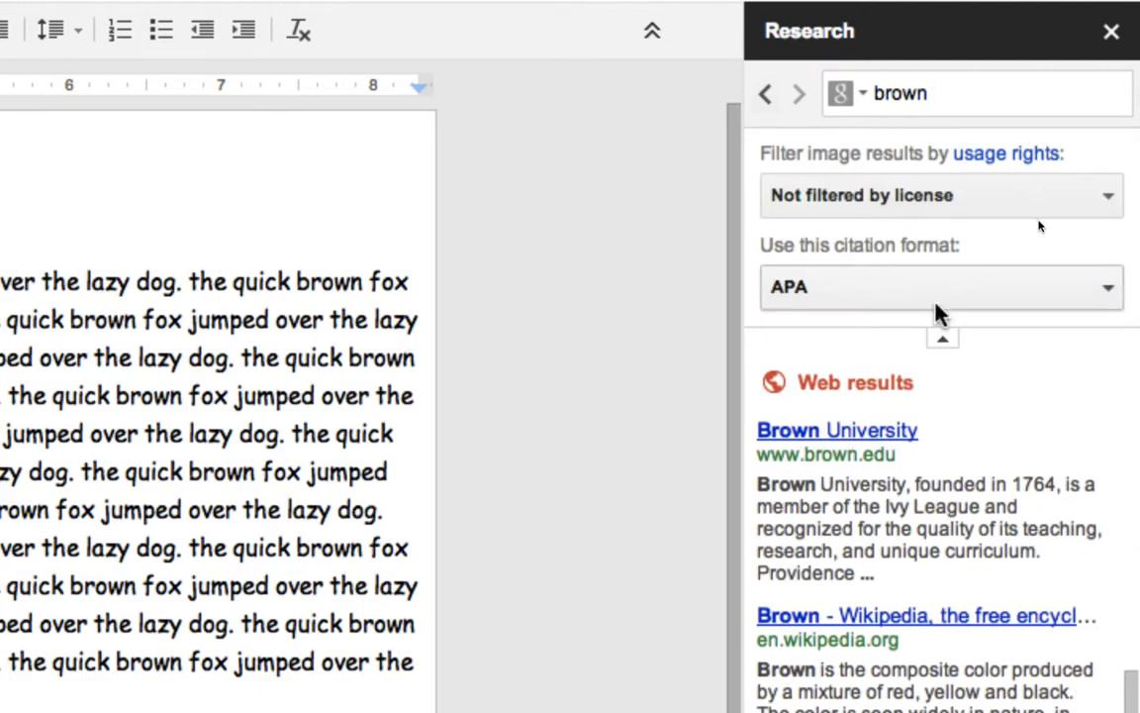
pyautogui.click(942, 338)
pyautogui.moveTo(946, 476)
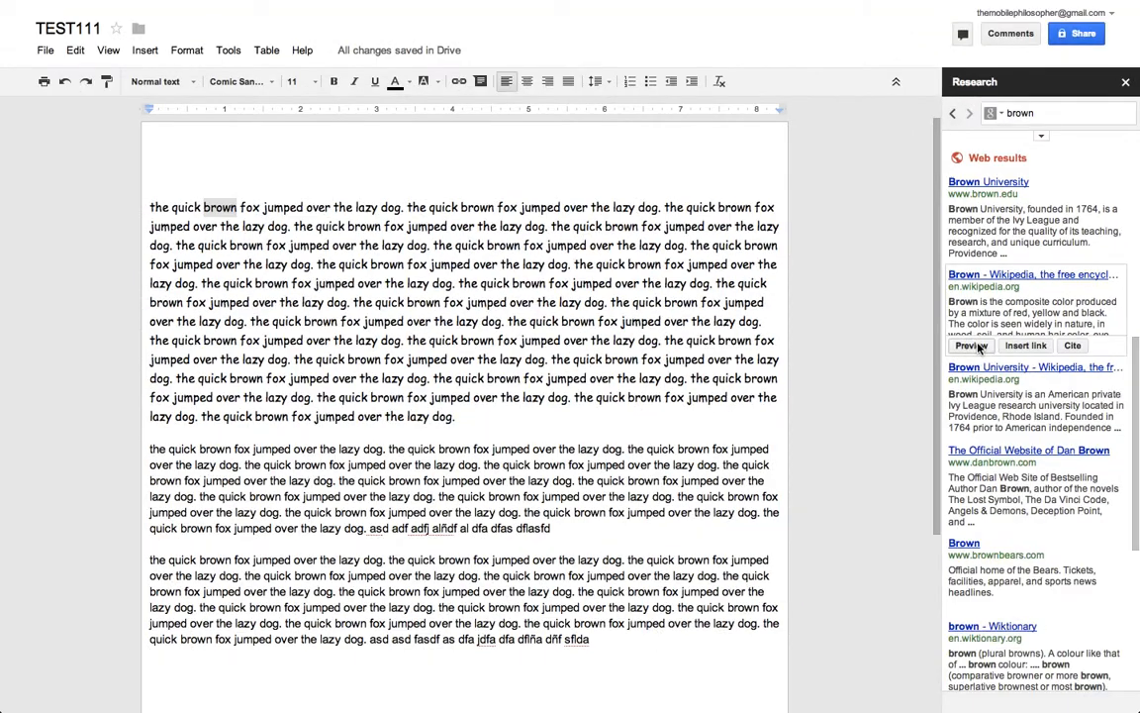
pyautogui.click(810, 559)
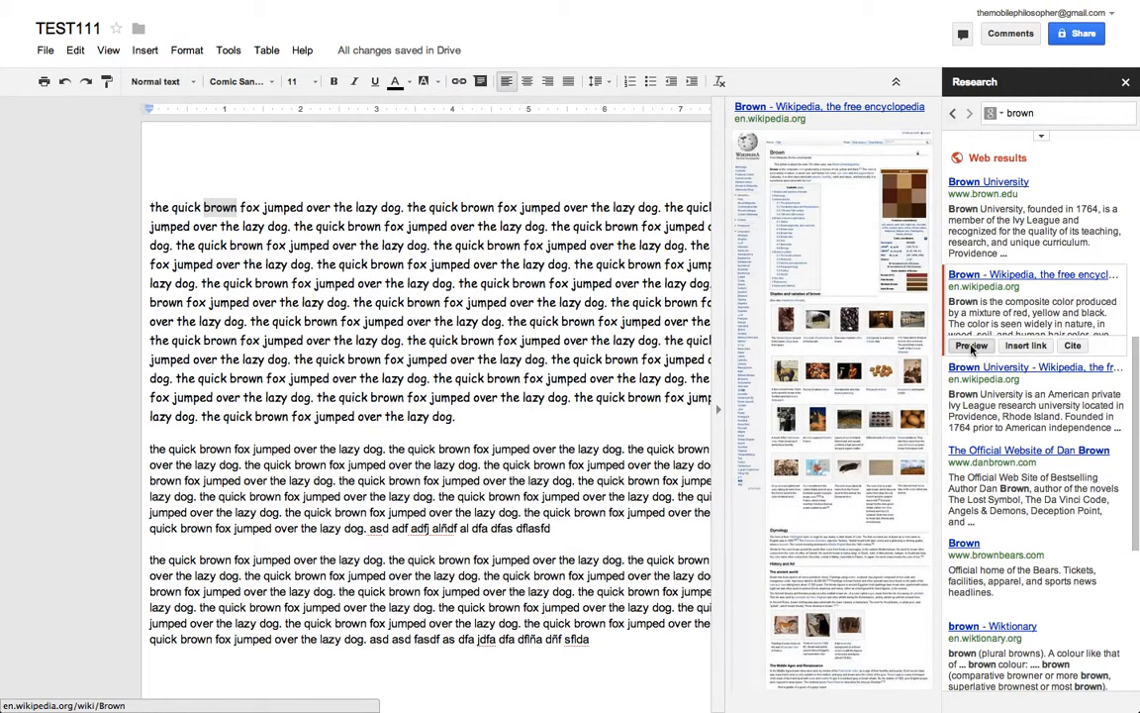
pyautogui.click(972, 349)
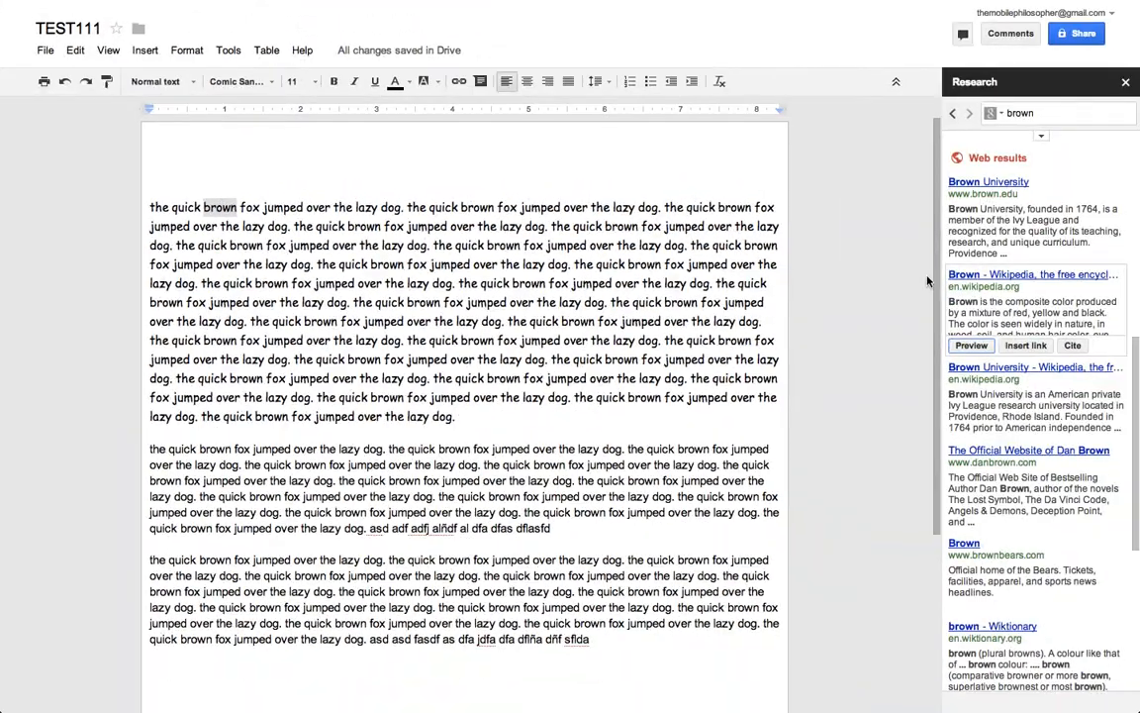
# Link the word "brown" in the first sentence to the Wikipedia article on Brown and cite that article in a footnote after it.
pyautogui.click(1026, 347)
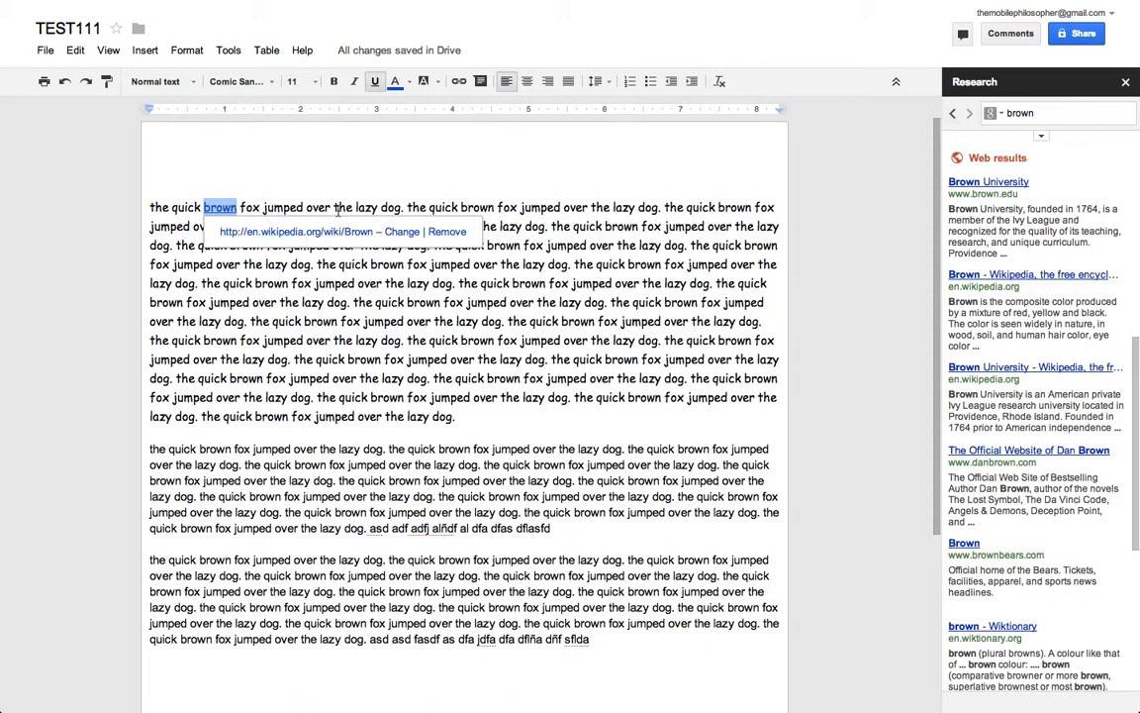
pyautogui.click(238, 207)
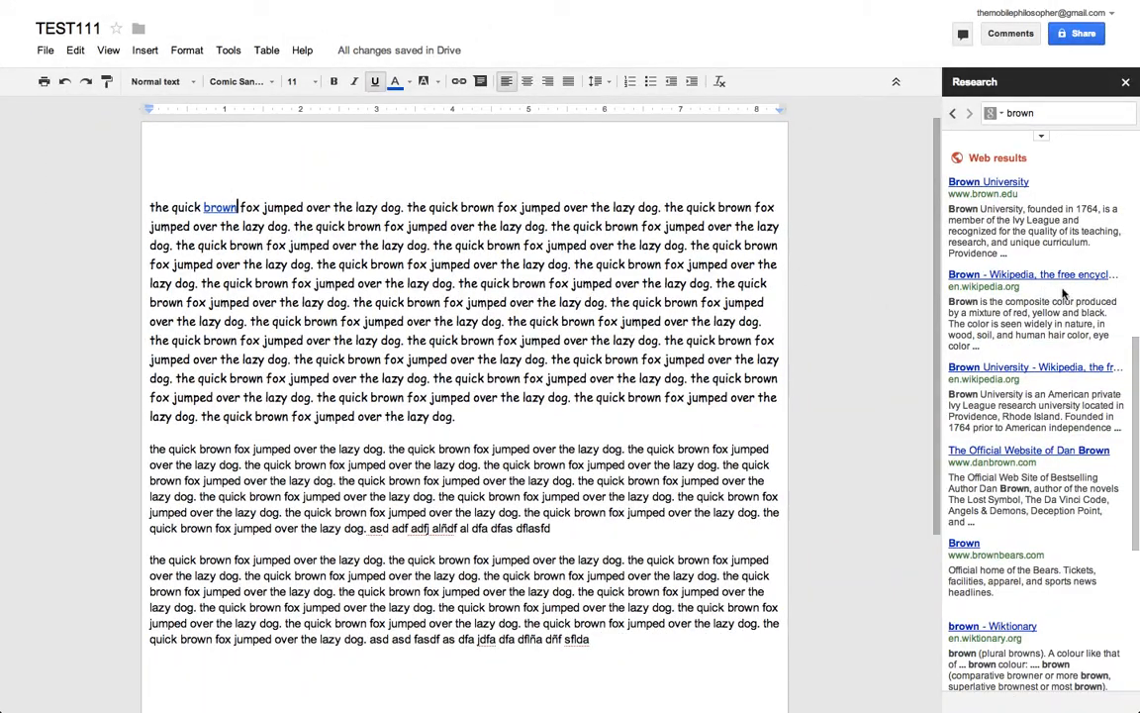
pyautogui.moveTo(1040, 329)
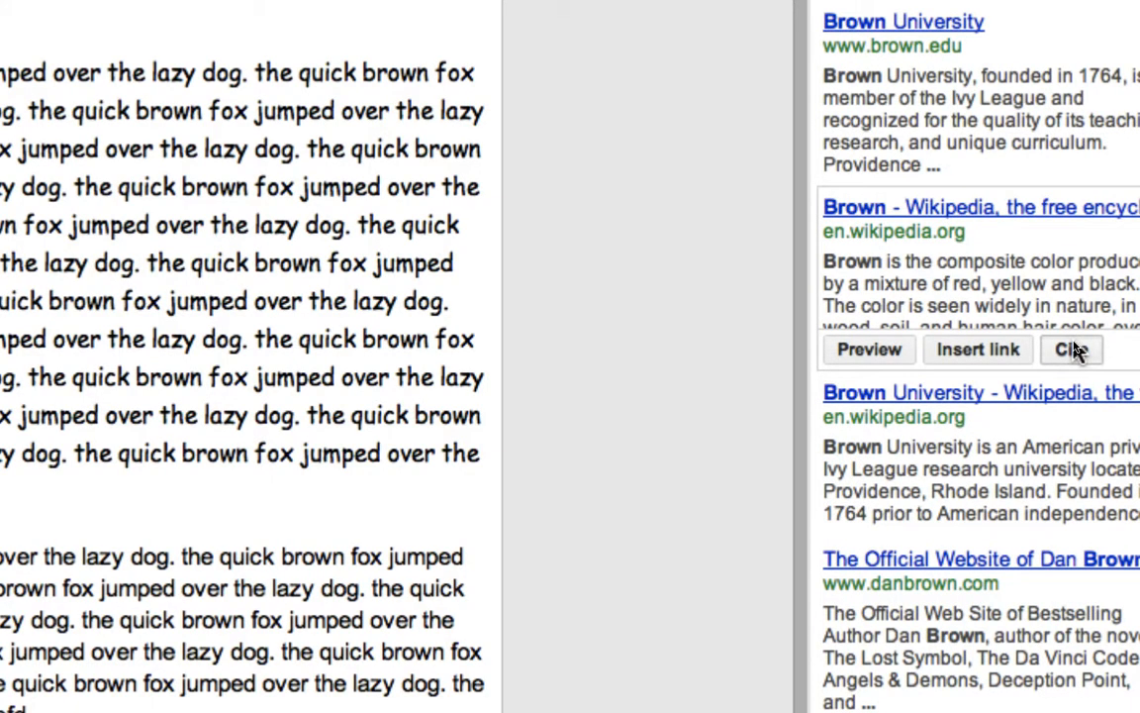
pyautogui.click(1075, 350)
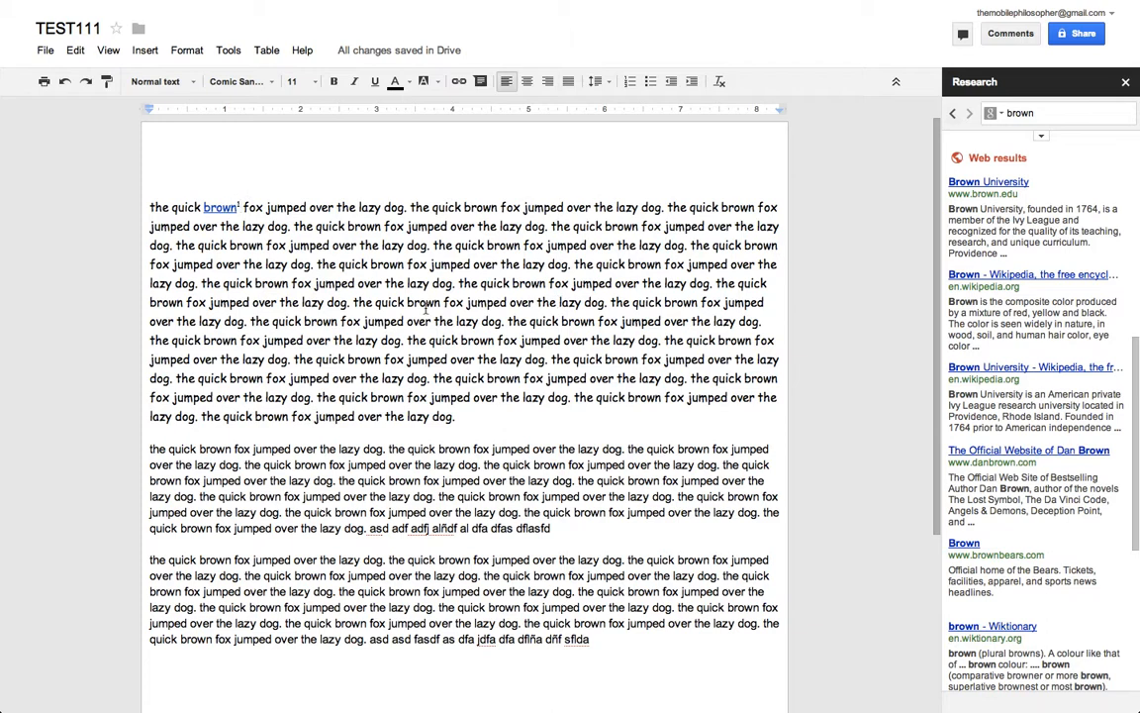
# Switch print layout off and back on to compare how the document's pages and footnote are displayed.
pyautogui.scroll(-5, 220, 436)
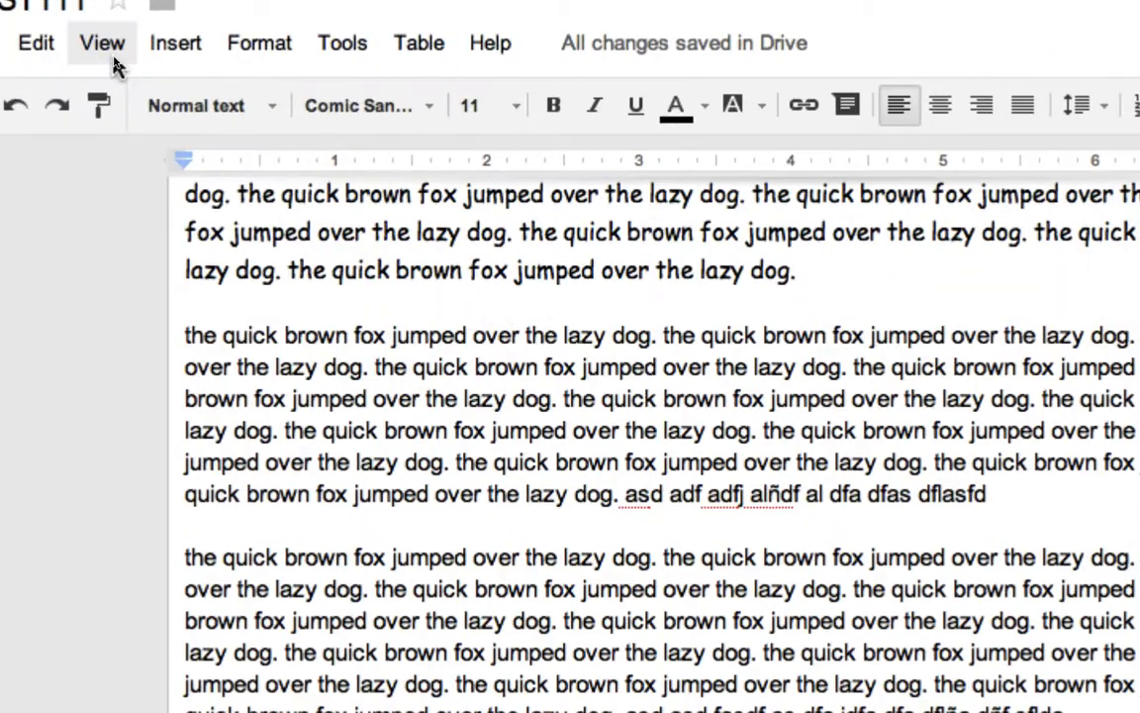
pyautogui.click(110, 55)
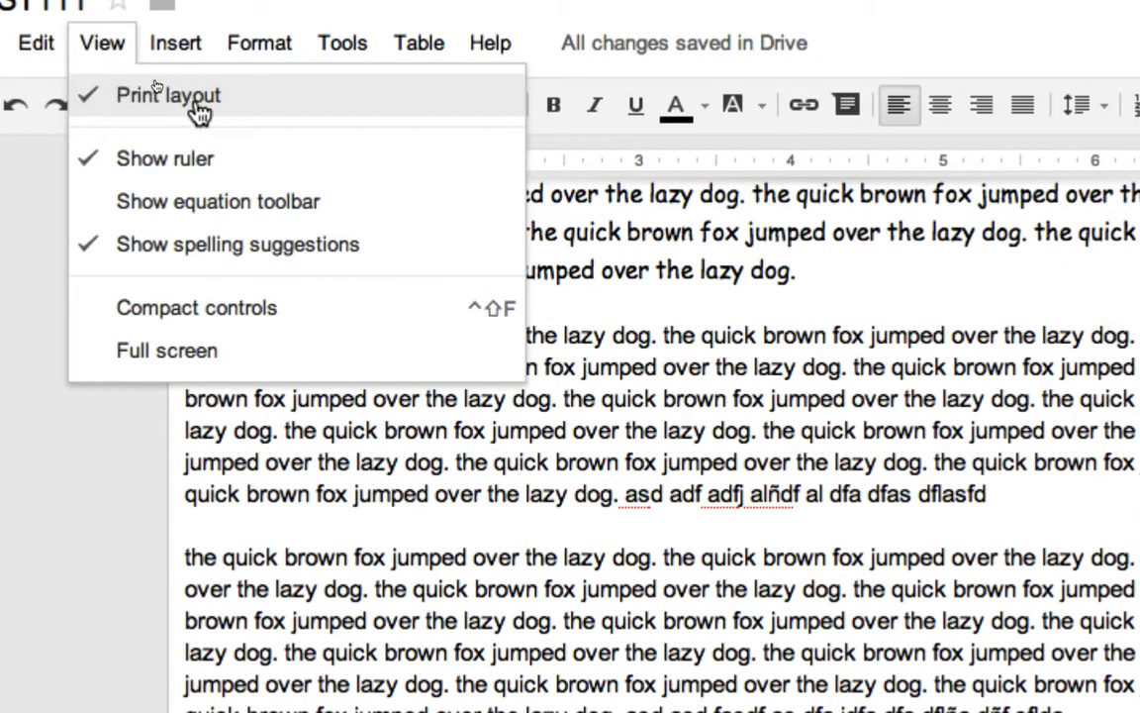
pyautogui.click(89, 99)
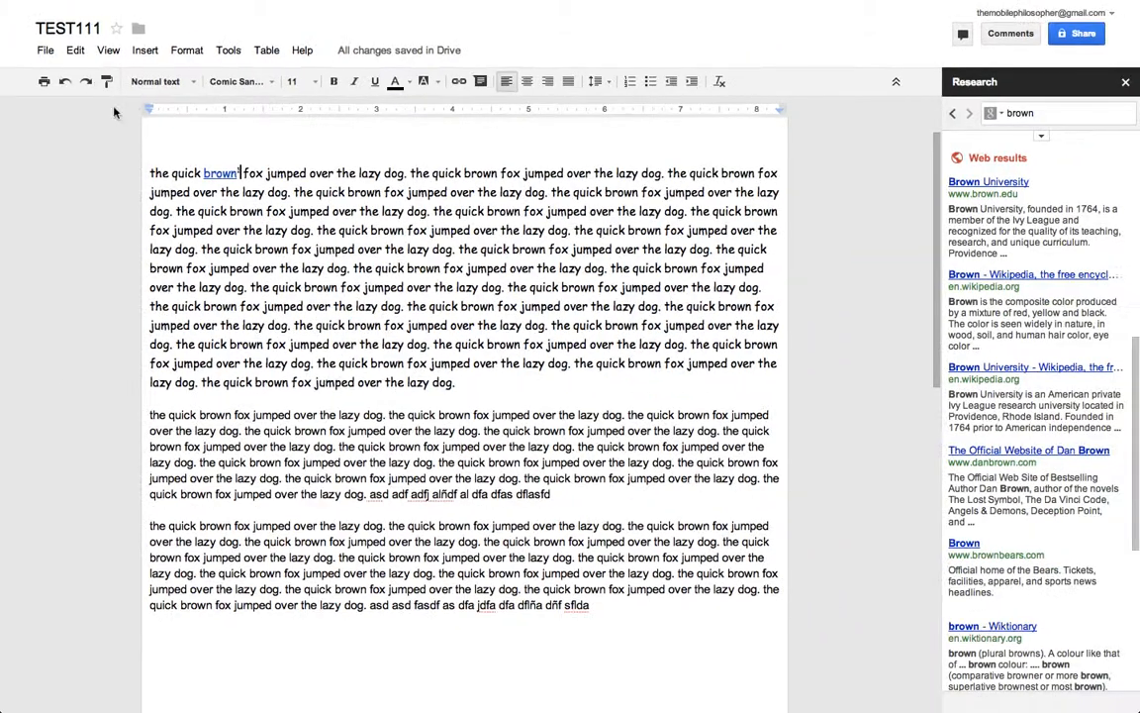
pyautogui.scroll(-10, 313, 364)
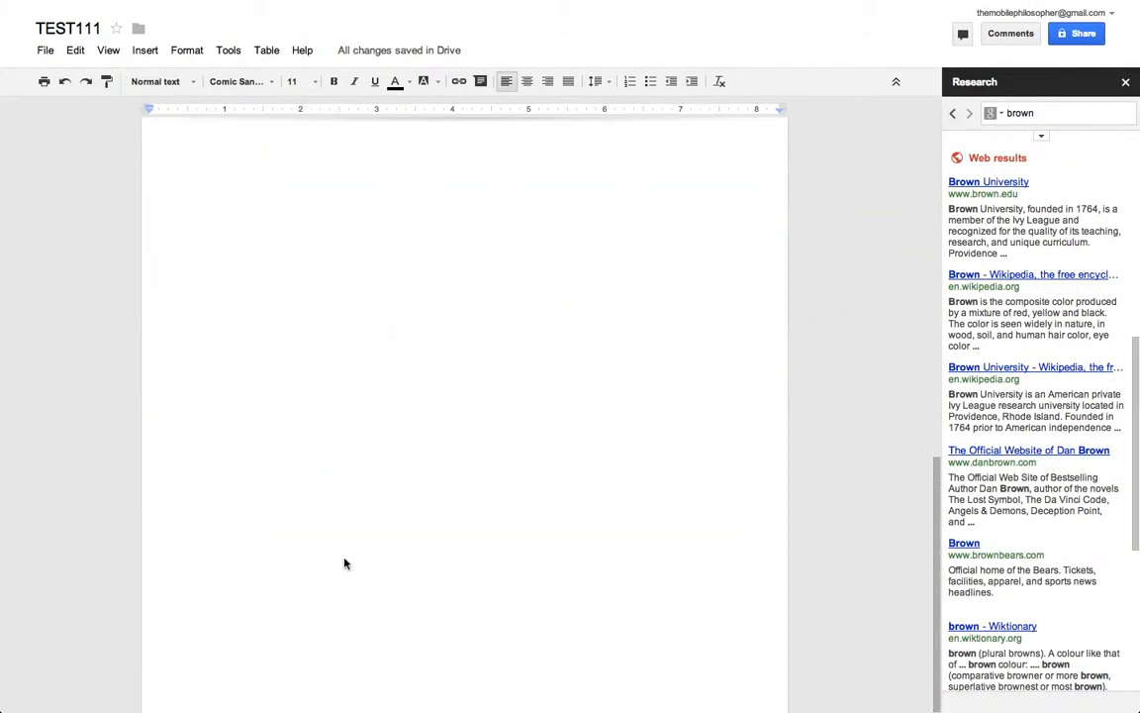
pyautogui.scroll(10, 337, 601)
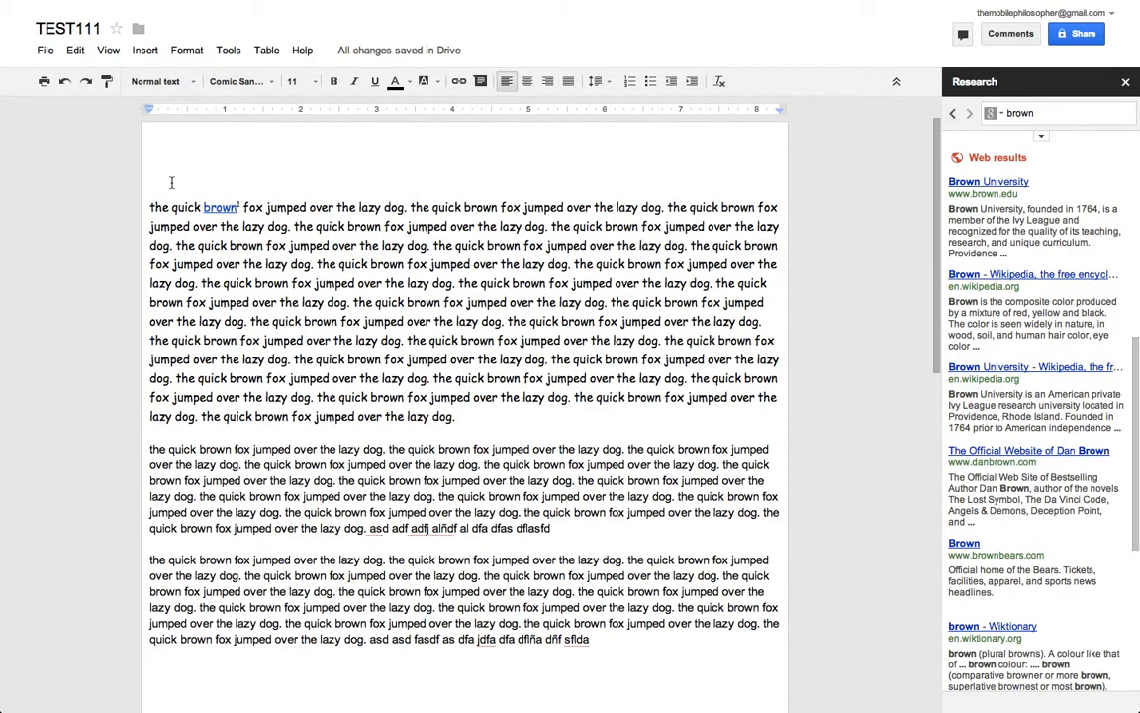
pyautogui.click(108, 49)
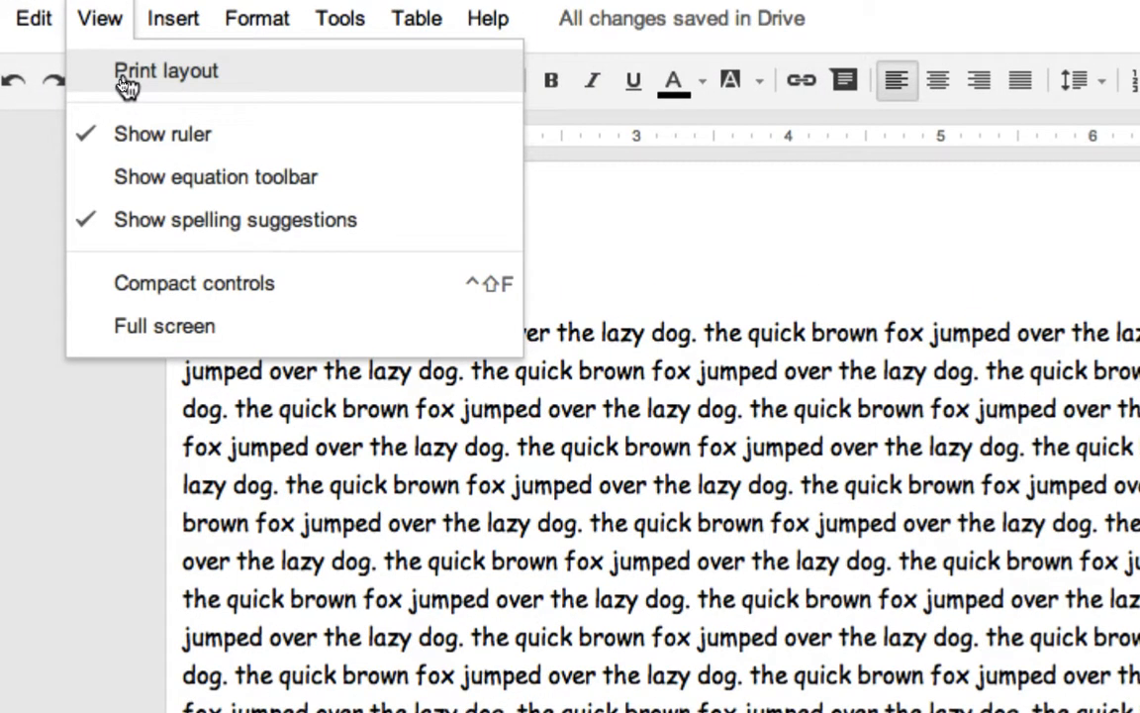
pyautogui.click(122, 80)
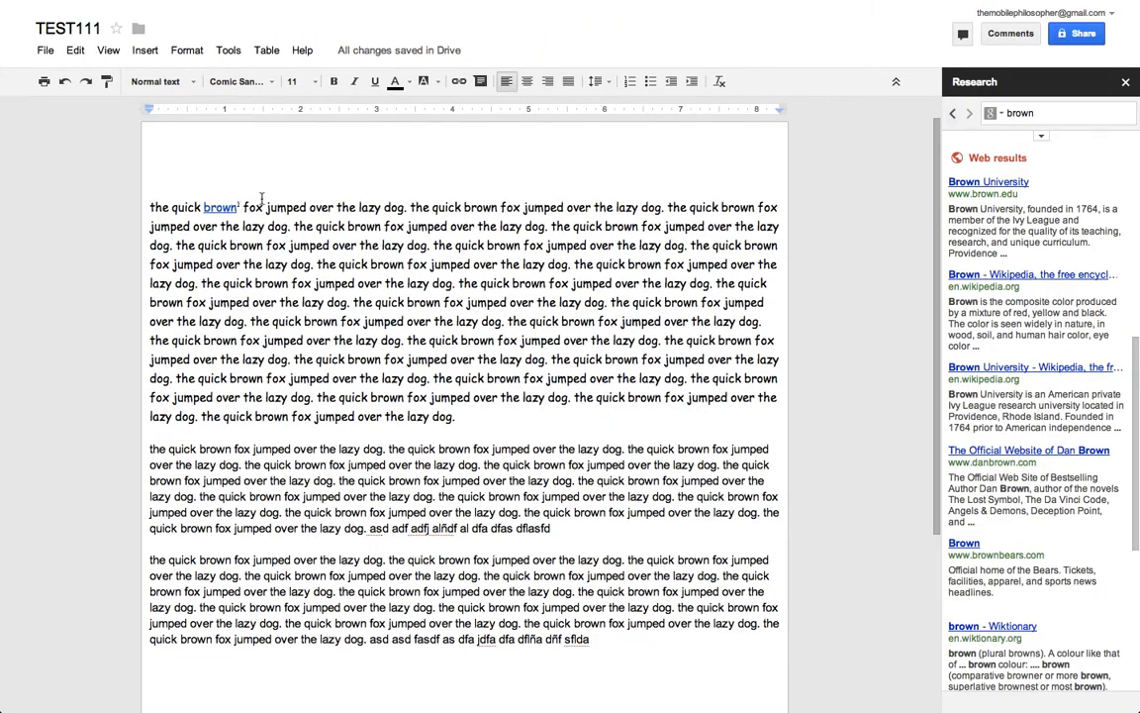
# Examine the Wikipedia citation in the footnote at the end of the first page.
pyautogui.scroll(-2, 345, 389)
pyautogui.scroll(-2, 345, 388)
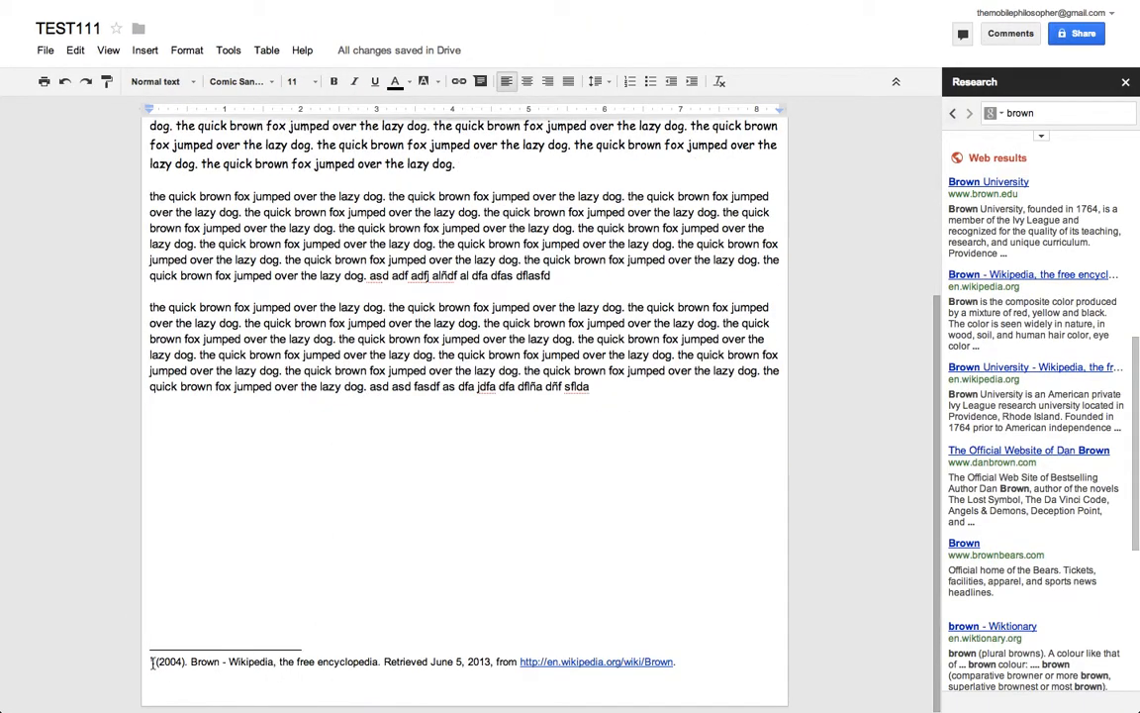
pyautogui.moveTo(153, 663); pyautogui.dragTo(713, 662)
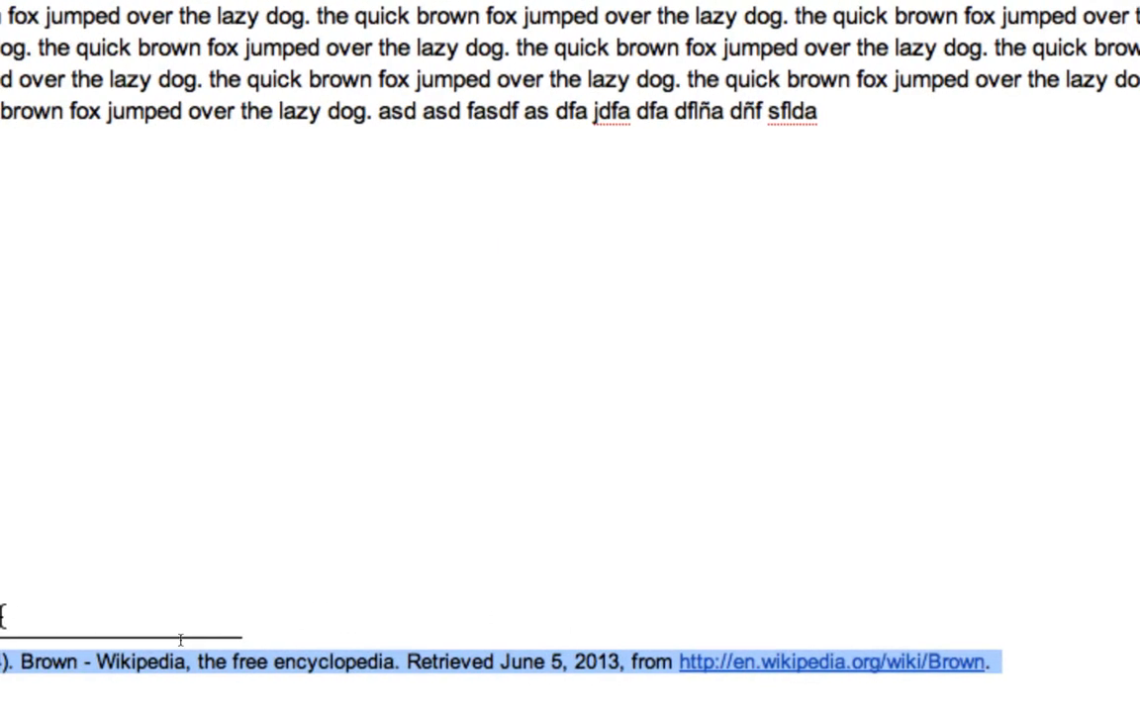
pyautogui.click(198, 646)
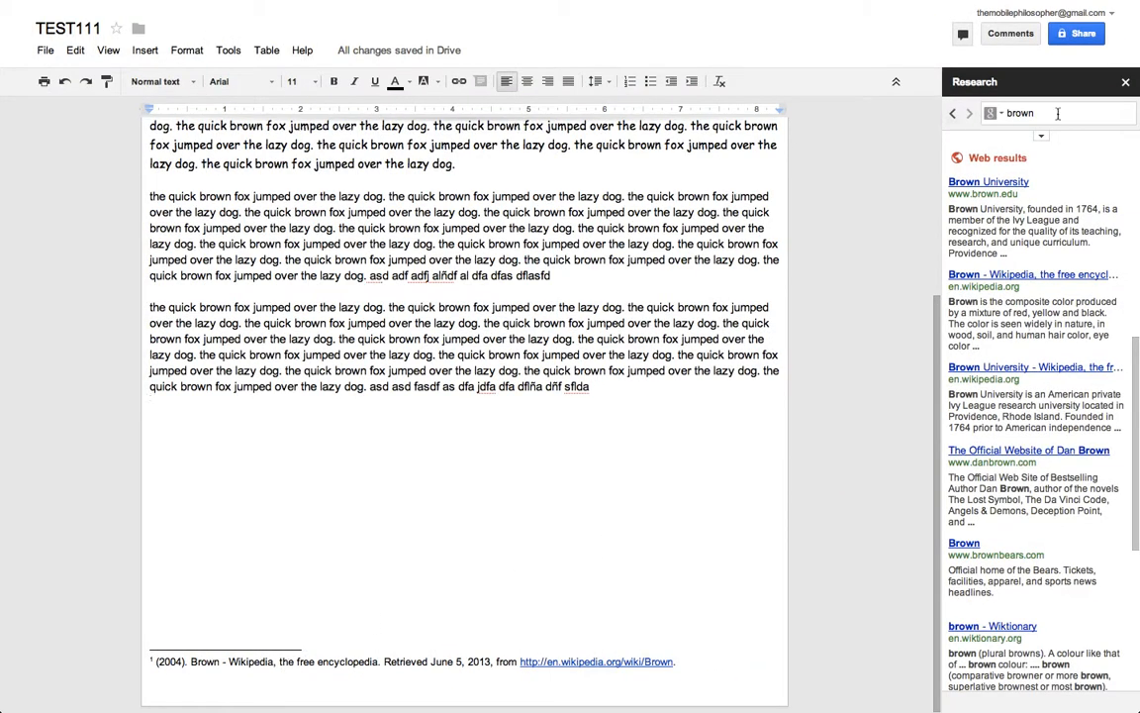
pyautogui.scroll(5, 1045, 316)
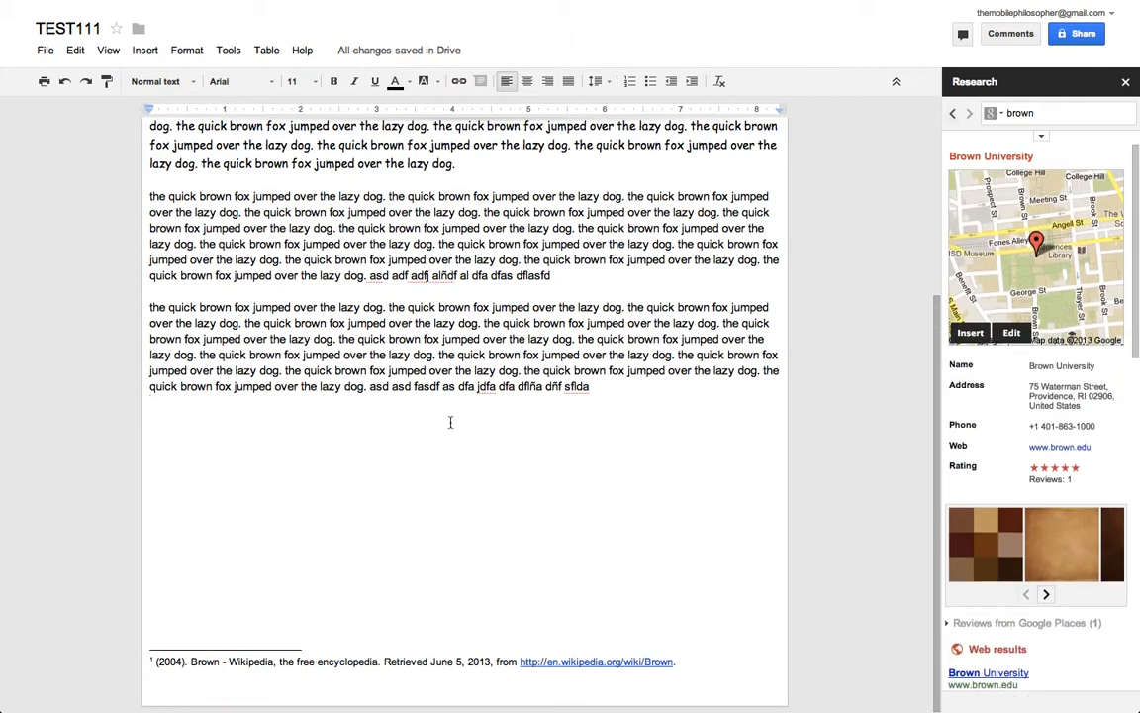
# Insert the nine-square brown swatch image from the research results on a new line below the last paragraph and delete its footnote citation.
pyautogui.press('Return')
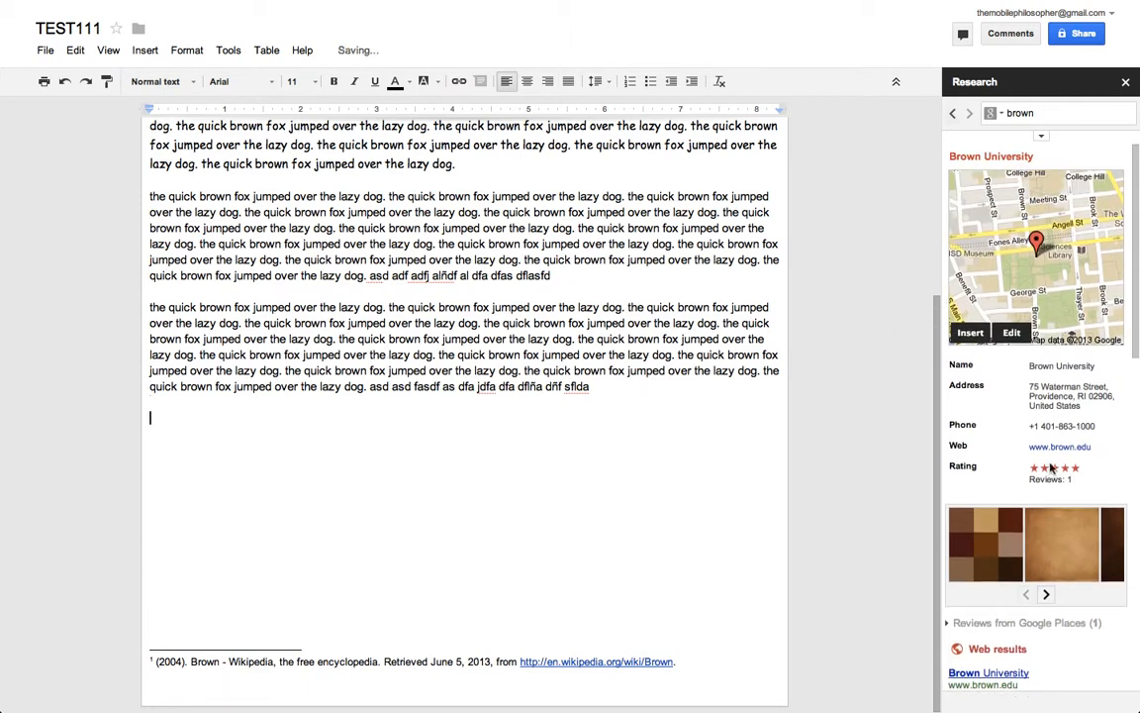
pyautogui.moveTo(982, 542)
pyautogui.moveTo(982, 543); pyautogui.dragTo(237, 489)
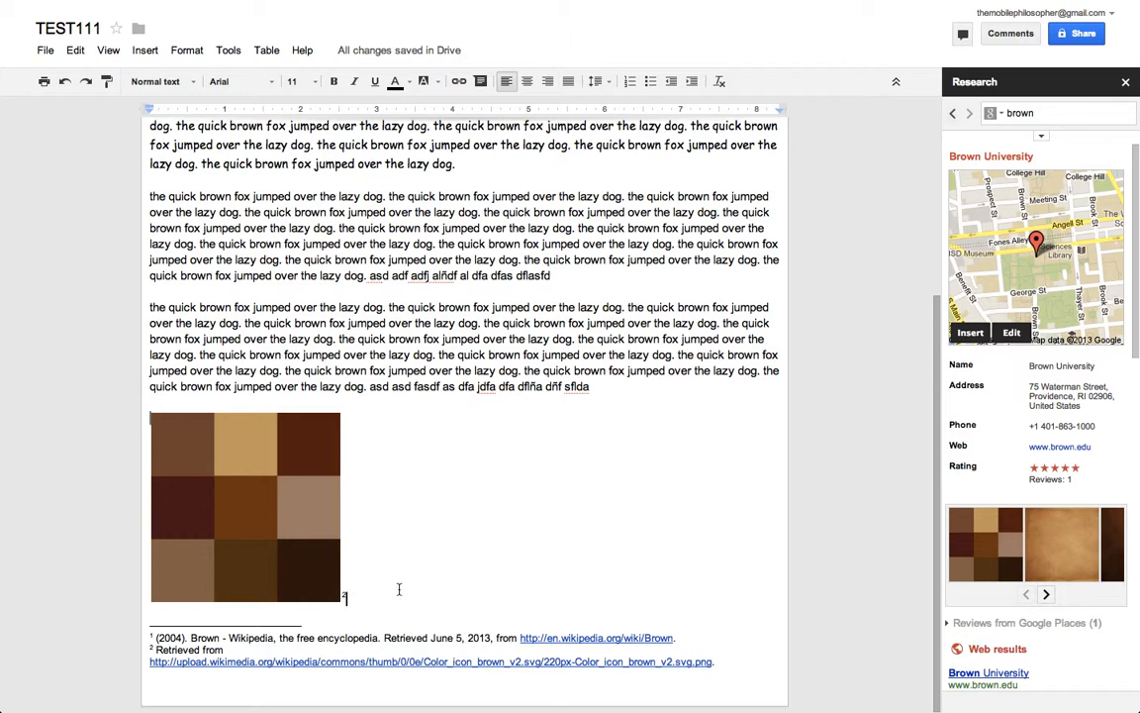
pyautogui.press('BackSpace')
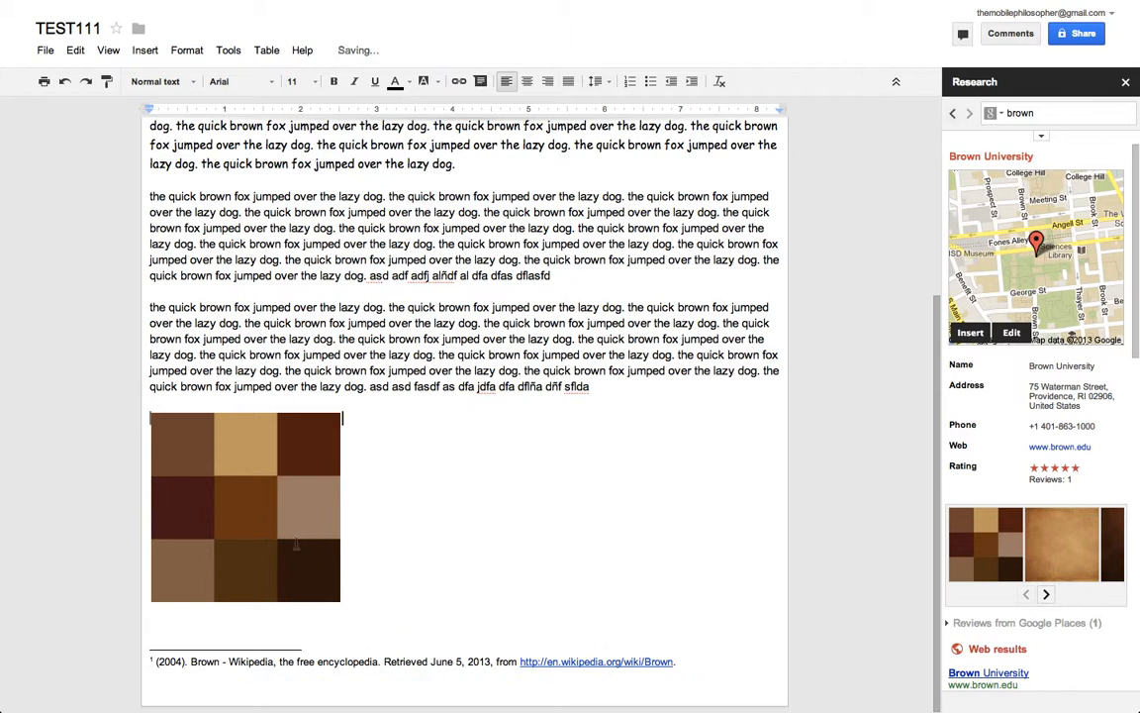
# Check the research filter and citation format options and insert the brown swatch image with its source footnote again beside the first copy.
pyautogui.click(1040, 137)
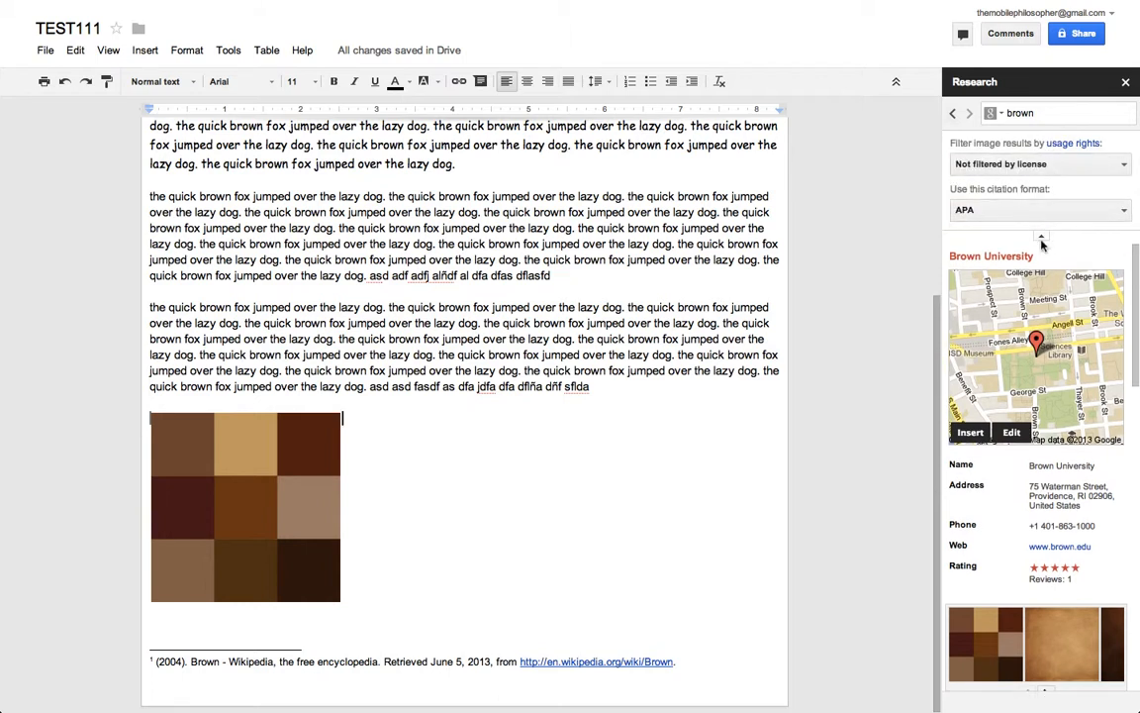
pyautogui.click(1041, 241)
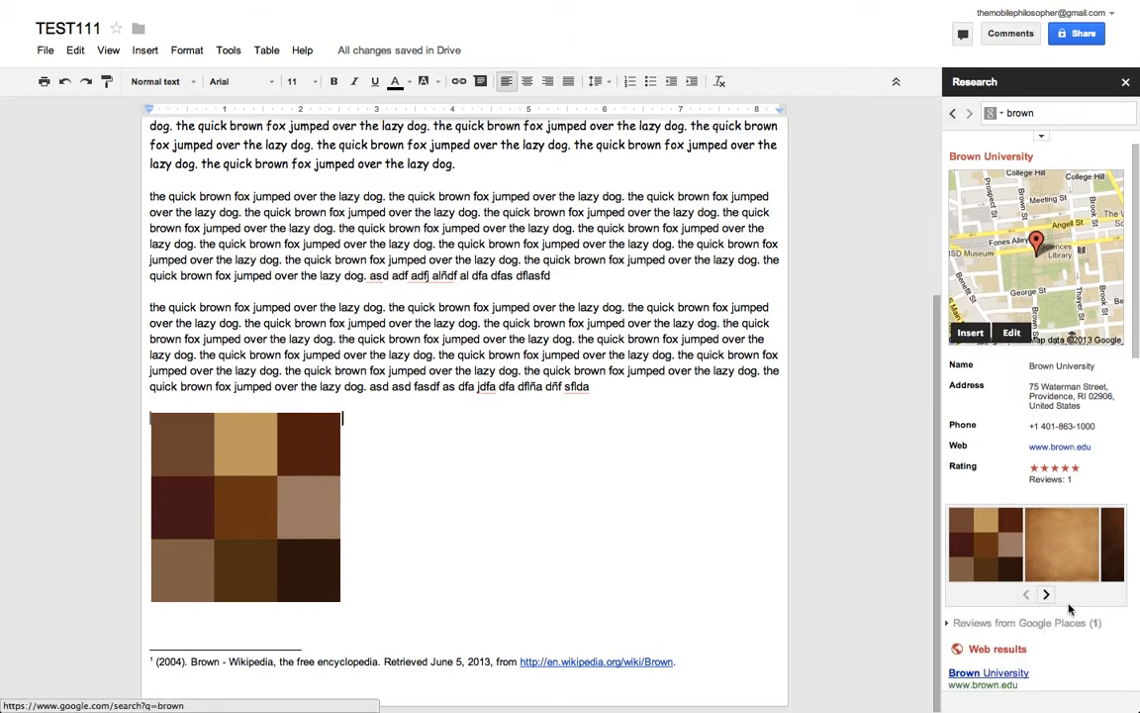
pyautogui.scroll(-3, 984, 327)
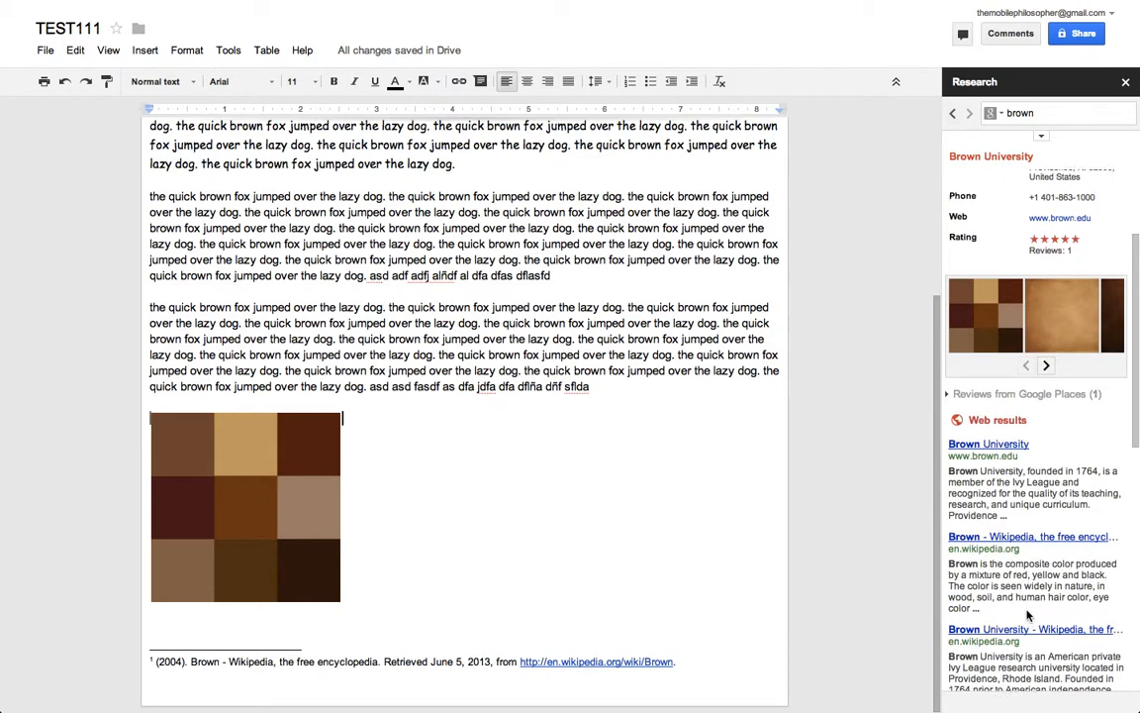
pyautogui.moveTo(984, 328); pyautogui.dragTo(247, 525)
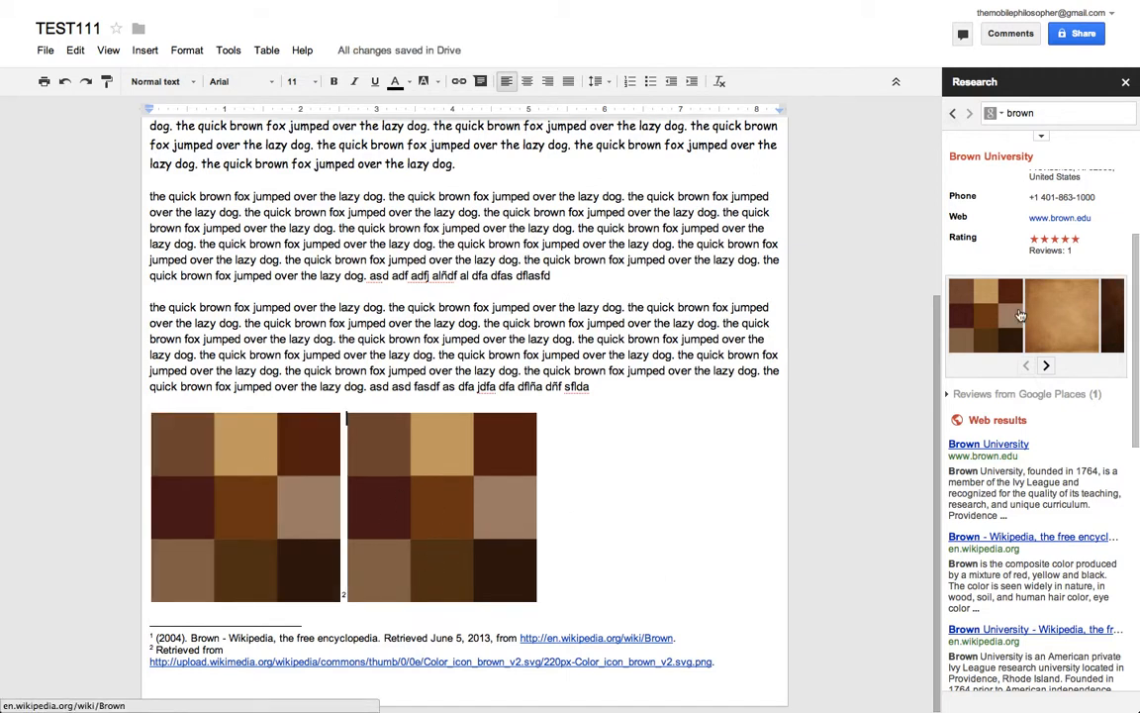
# Open the swatch image's source page, return to the document and inspect the second swatch image and the linked word "brown".
pyautogui.click(976, 340)
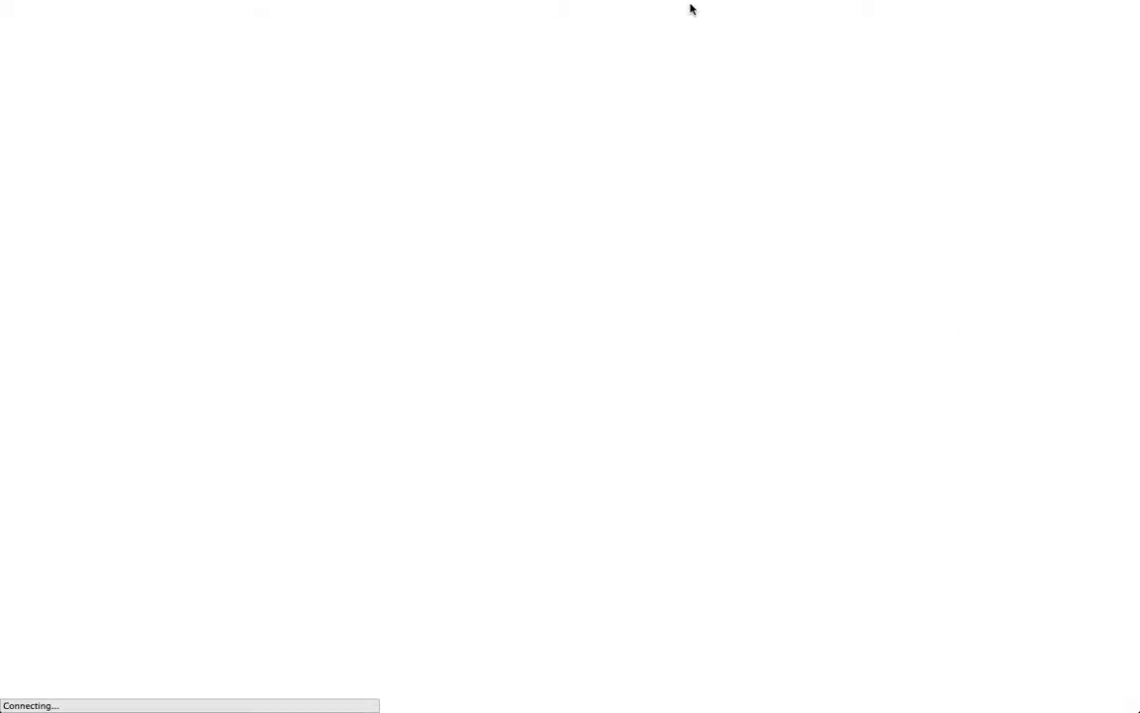
pyautogui.press('super+w')
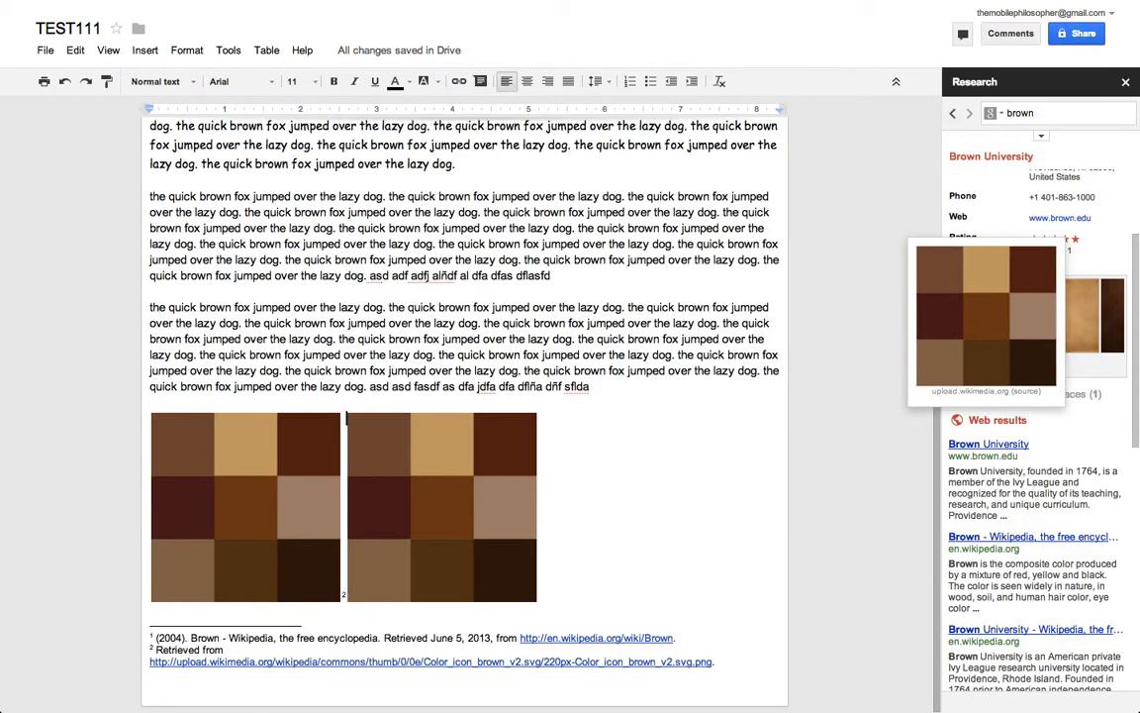
pyautogui.click(462, 547)
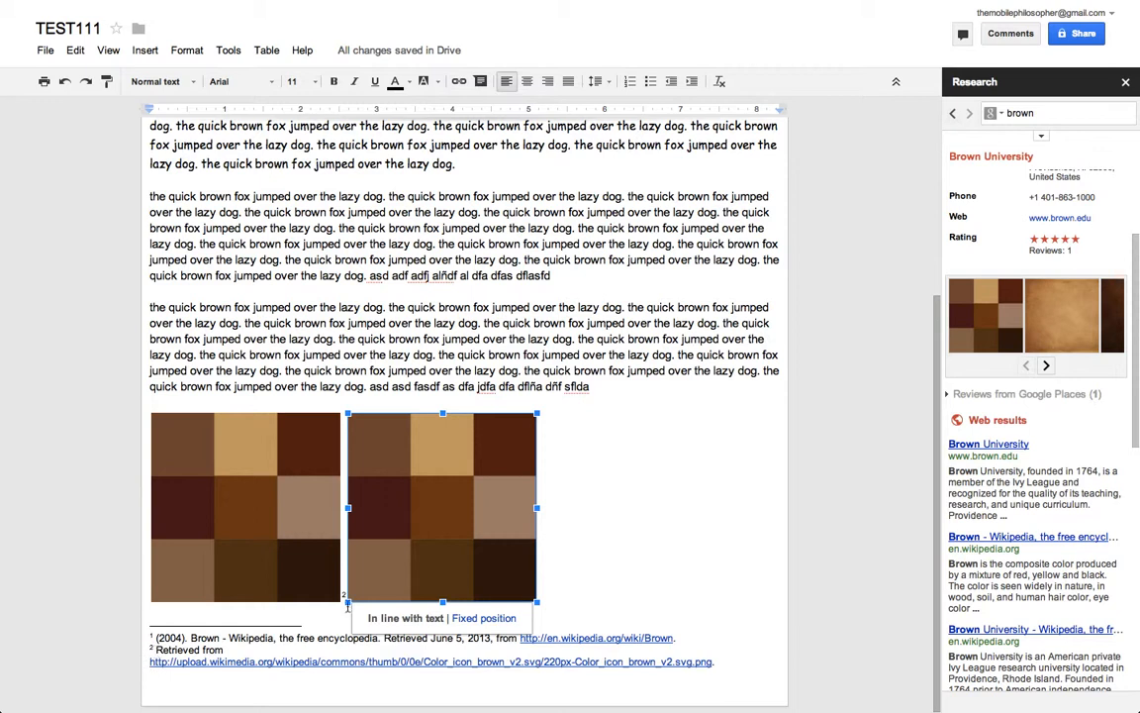
pyautogui.moveTo(1038, 505)
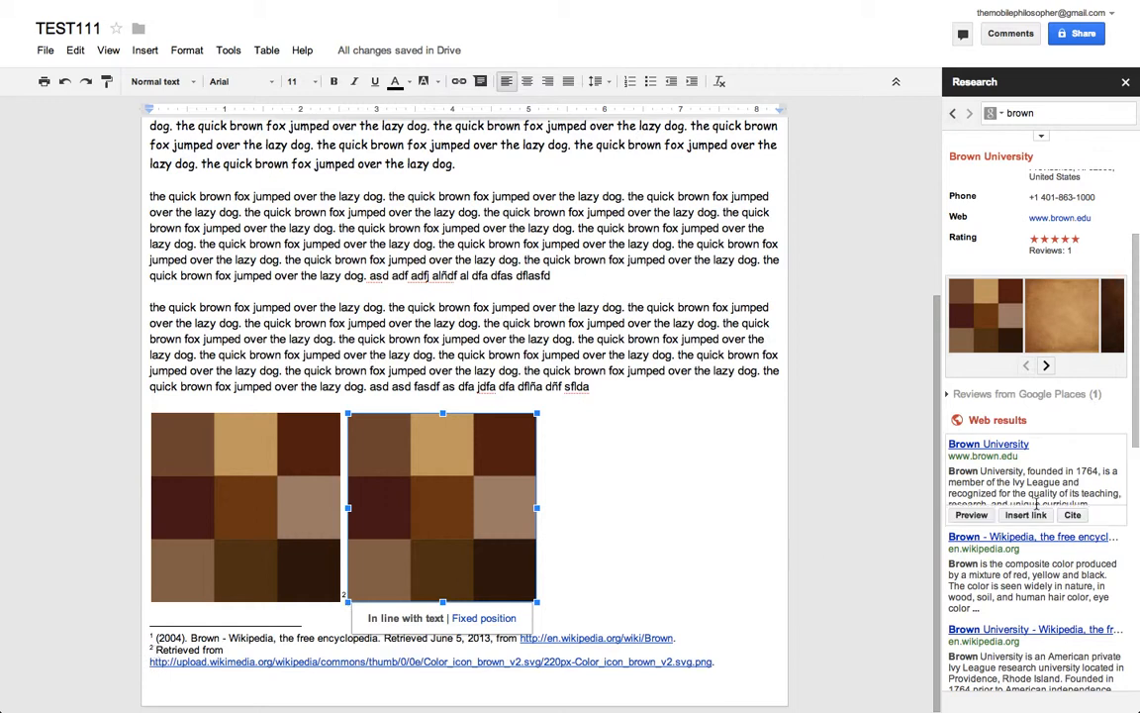
pyautogui.scroll(5, 428, 334)
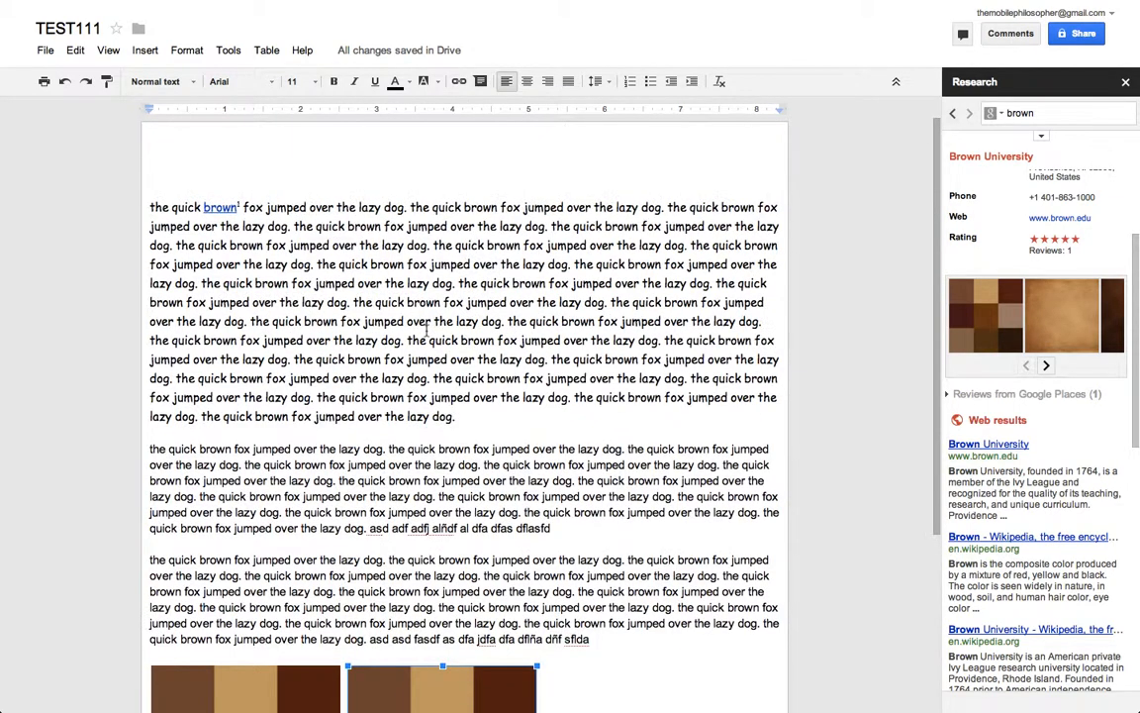